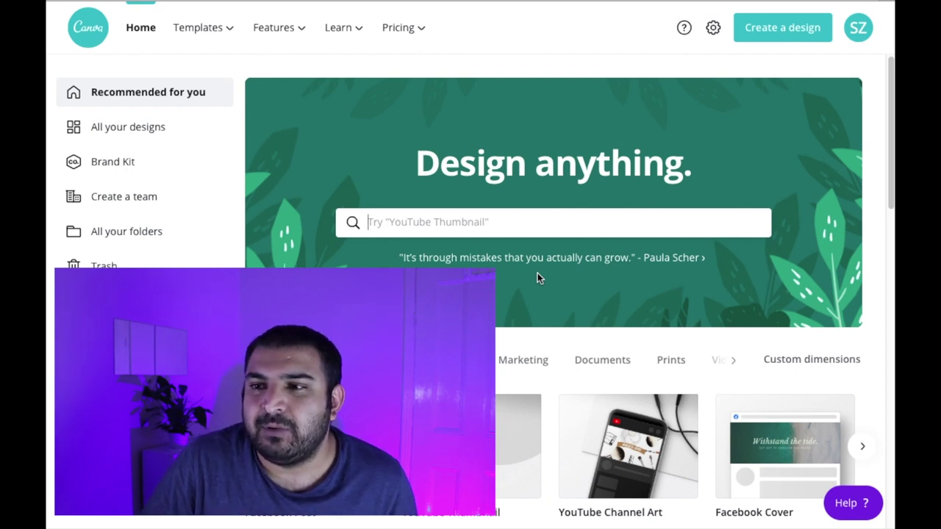
# Start a new blank Canva design with custom dimensions.
pyautogui.click(765, 42)
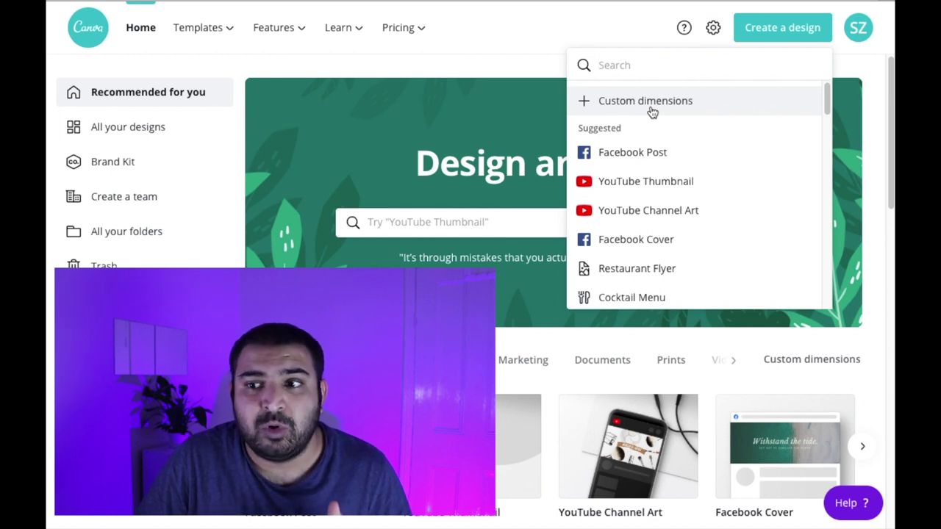
pyautogui.click(655, 159)
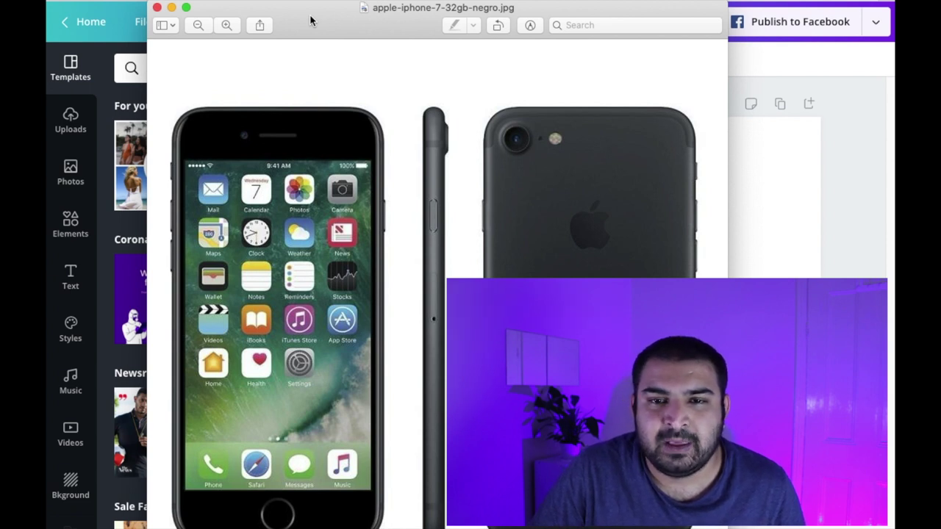
# Move the Preview iPhone photo window aside and show Canva's uploaded images.
pyautogui.moveTo(310, 20); pyautogui.dragTo(26, 51)
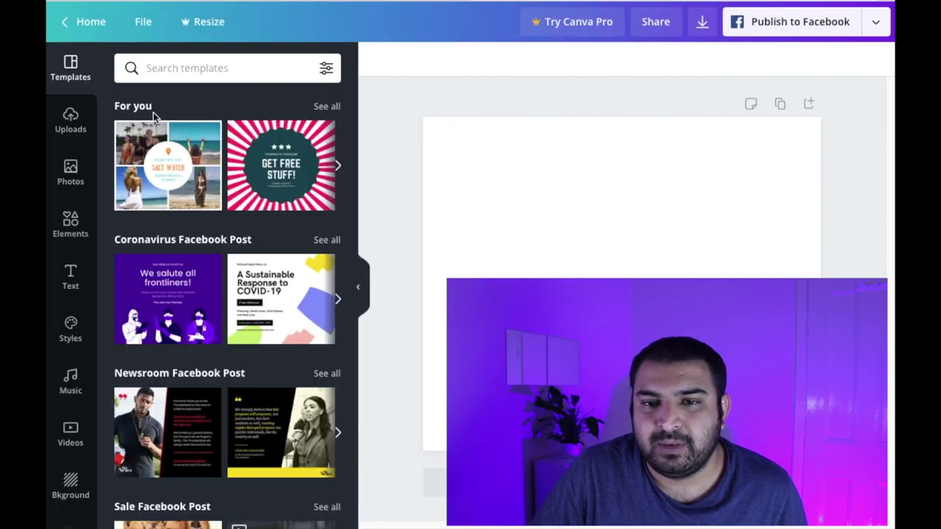
pyautogui.click(76, 126)
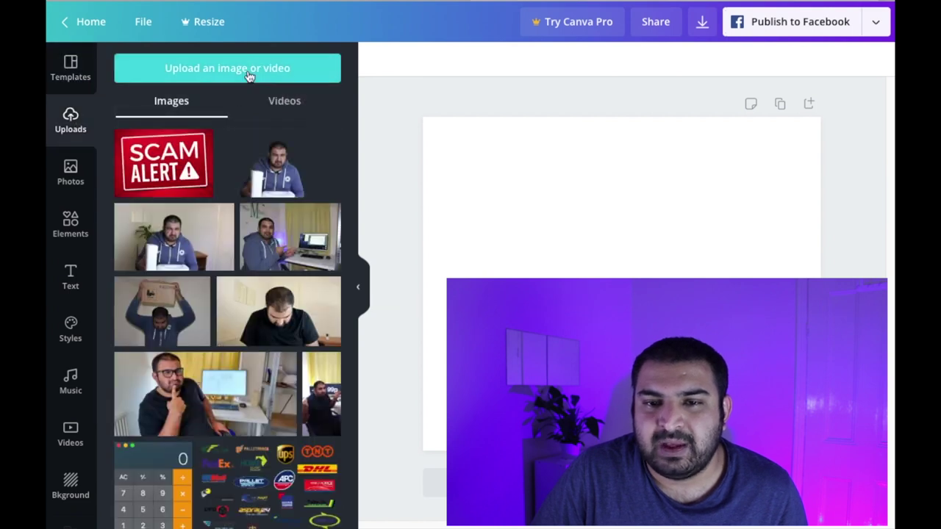
# Upload apple-iphone-7-32gb-negro.jpg from the Desktop into Canva's uploads.
pyautogui.click(249, 70)
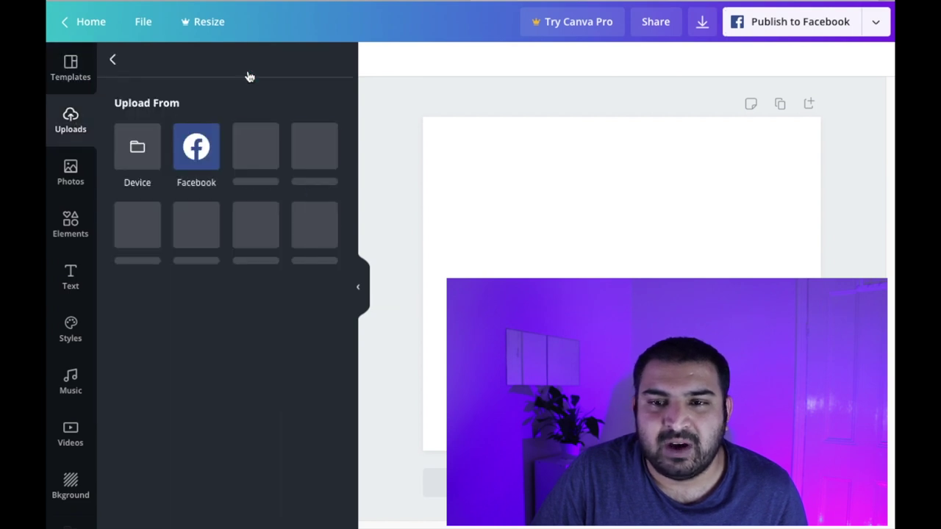
pyautogui.click(139, 143)
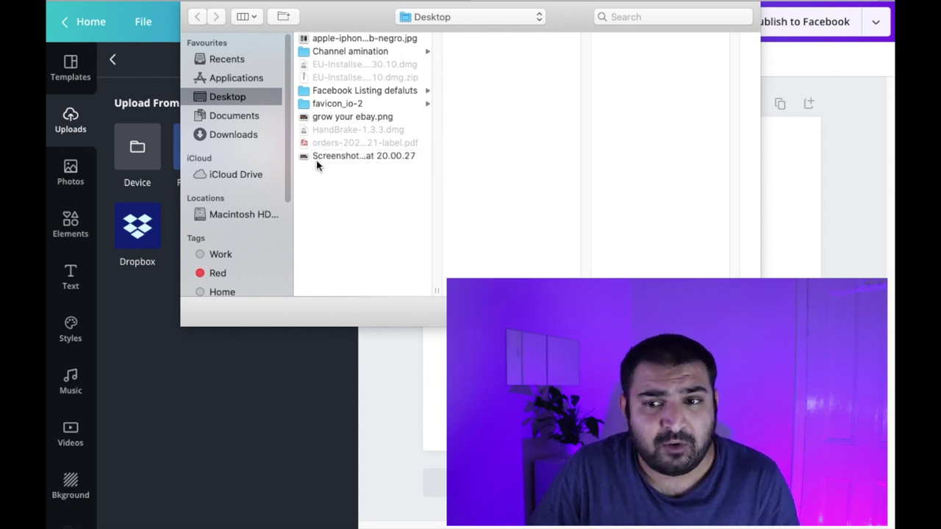
pyautogui.click(332, 157)
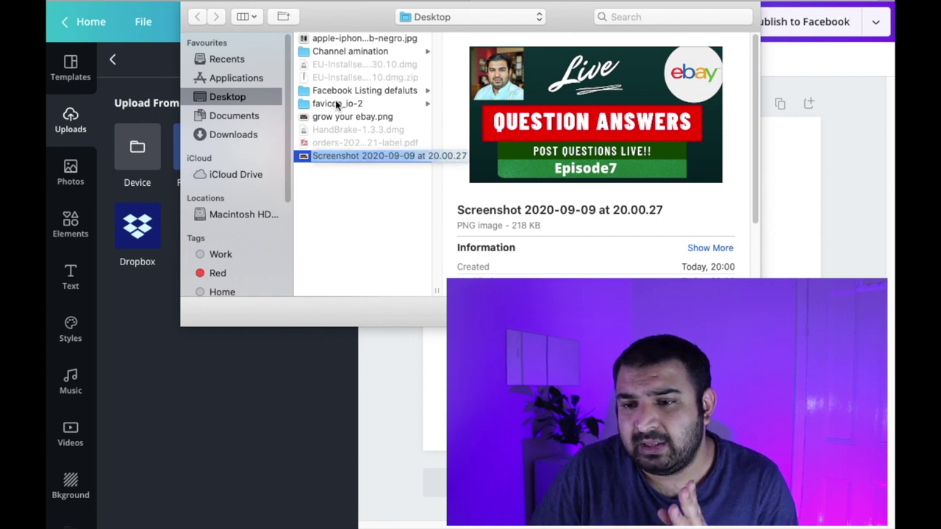
pyautogui.click(346, 41)
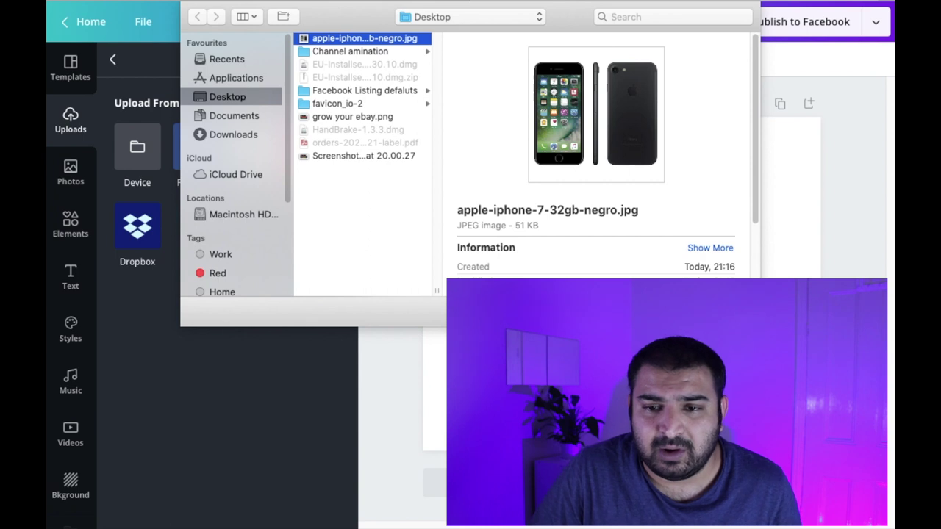
pyautogui.press('Return')
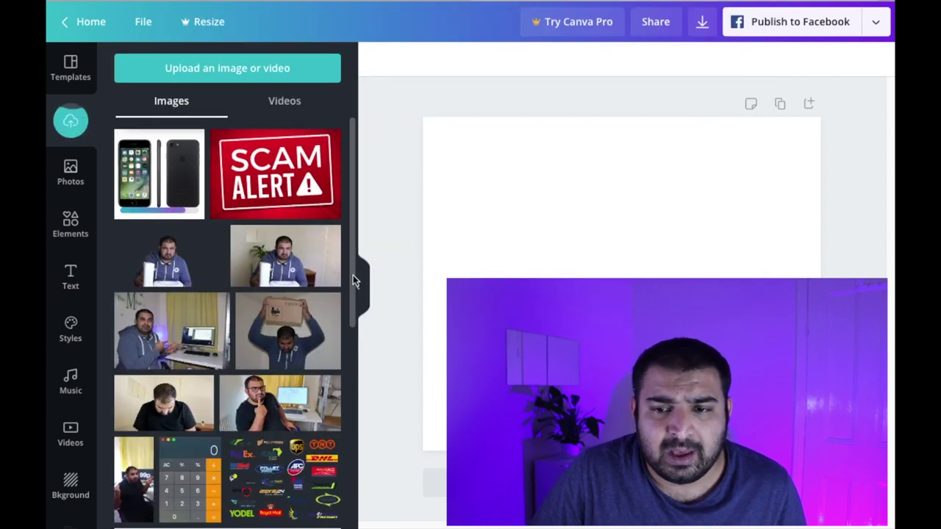
# Add the uploaded iPhone 7 photo to the page, enlarge it and shift it right.
pyautogui.scroll(-1, 353, 282)
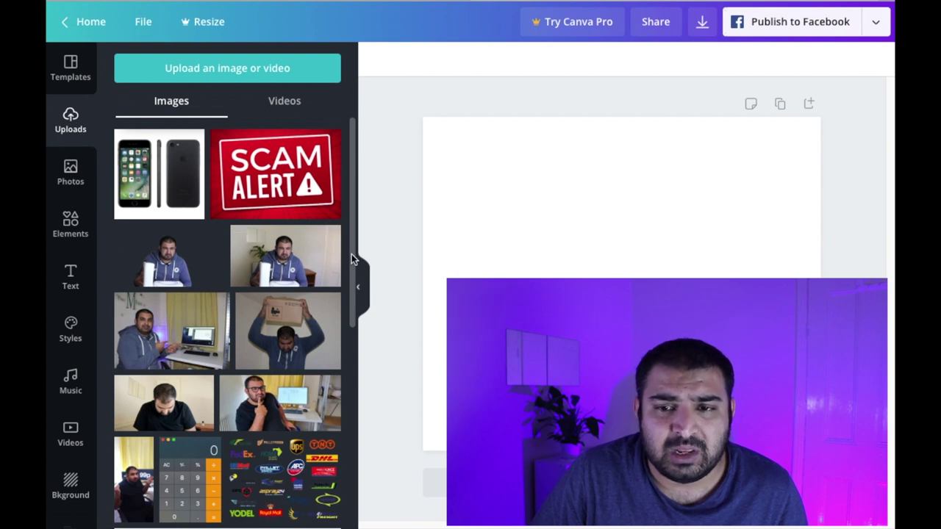
pyautogui.scroll(-1, 355, 270)
pyautogui.scroll(1, 355, 270)
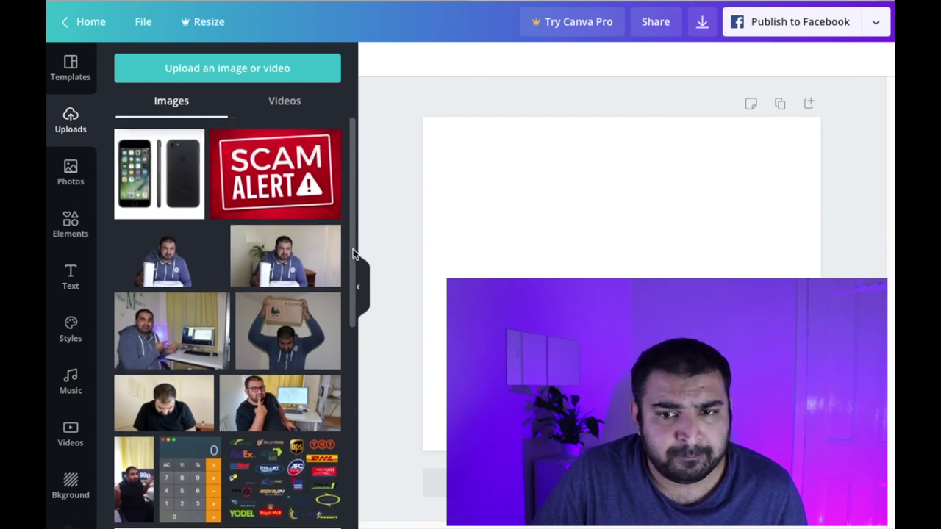
pyautogui.click(174, 196)
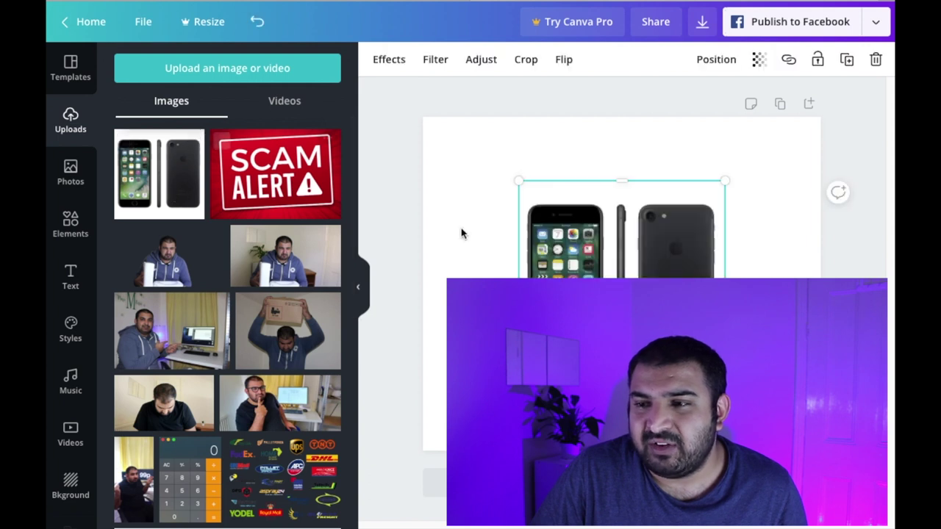
pyautogui.moveTo(638, 262); pyautogui.dragTo(677, 253)
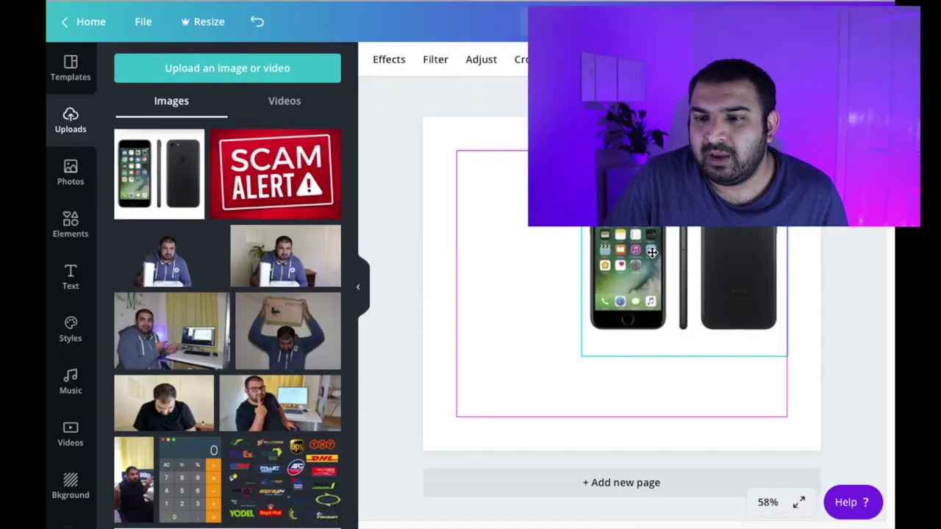
pyautogui.moveTo(677, 253); pyautogui.dragTo(656, 237)
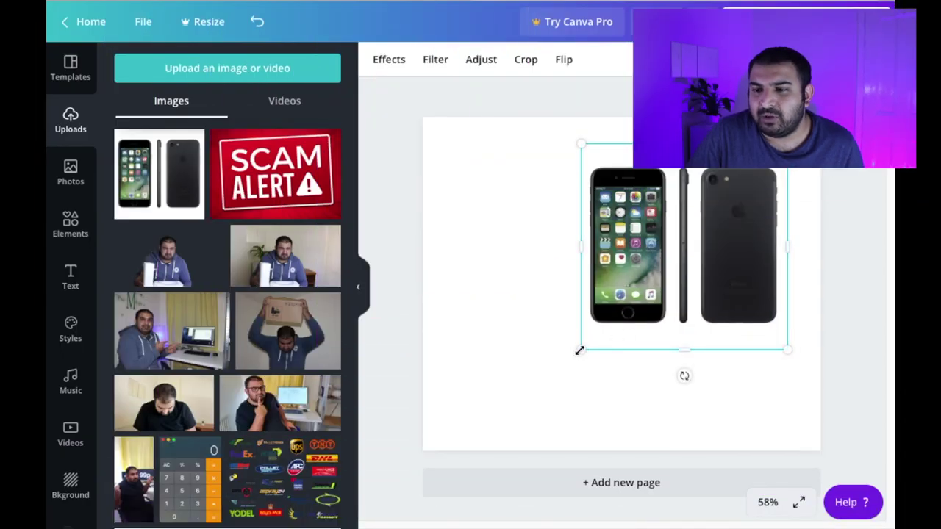
pyautogui.moveTo(572, 350)
pyautogui.mouseDown()
pyautogui.moveTo(441, 413)
pyautogui.moveTo(590, 327)
pyautogui.moveTo(487, 406)
pyautogui.mouseUp()
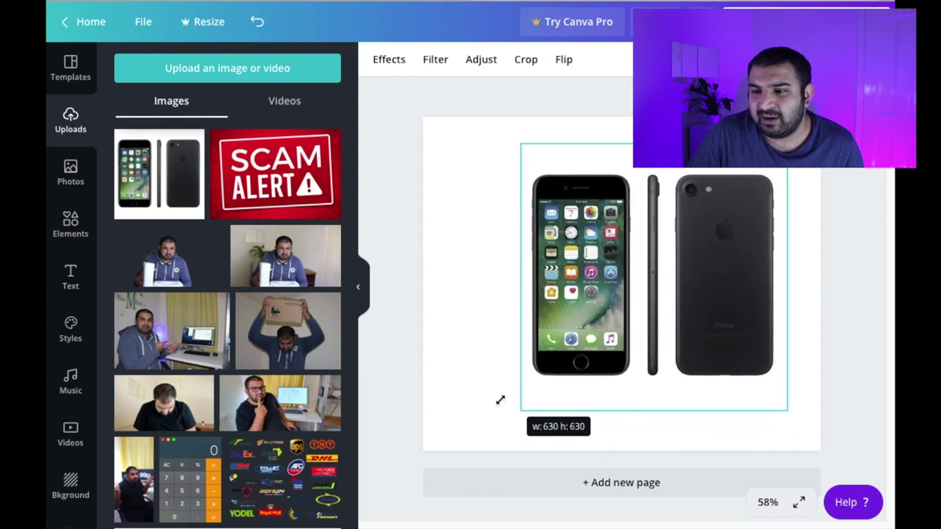
pyautogui.moveTo(499, 400); pyautogui.dragTo(491, 411)
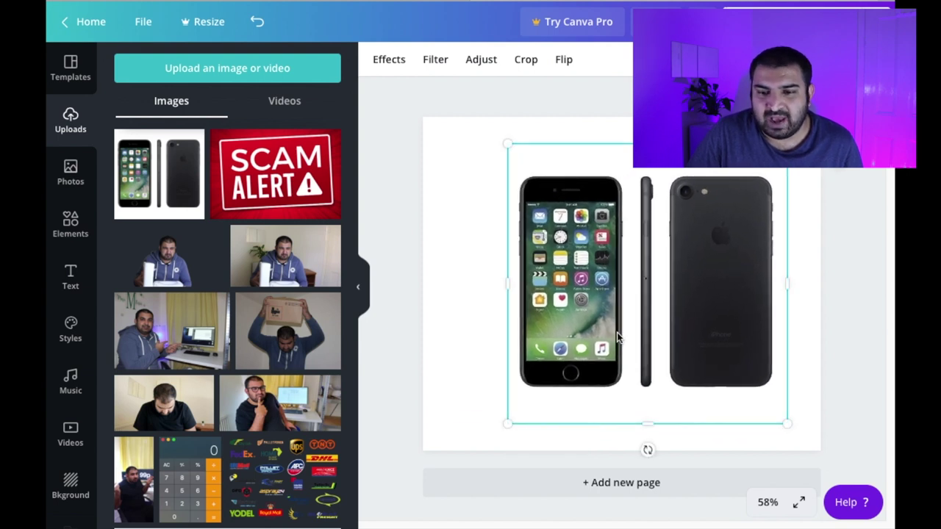
pyautogui.moveTo(617, 337); pyautogui.dragTo(641, 349)
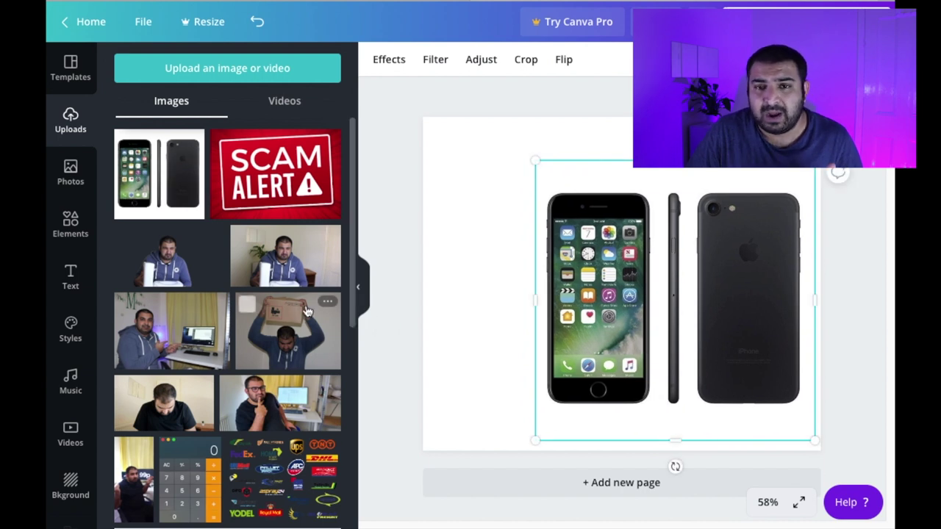
# Find the Royal Mail logo among the uploads and add it to the page.
pyautogui.scroll(-1, 278, 303)
pyautogui.scroll(-1, 278, 303)
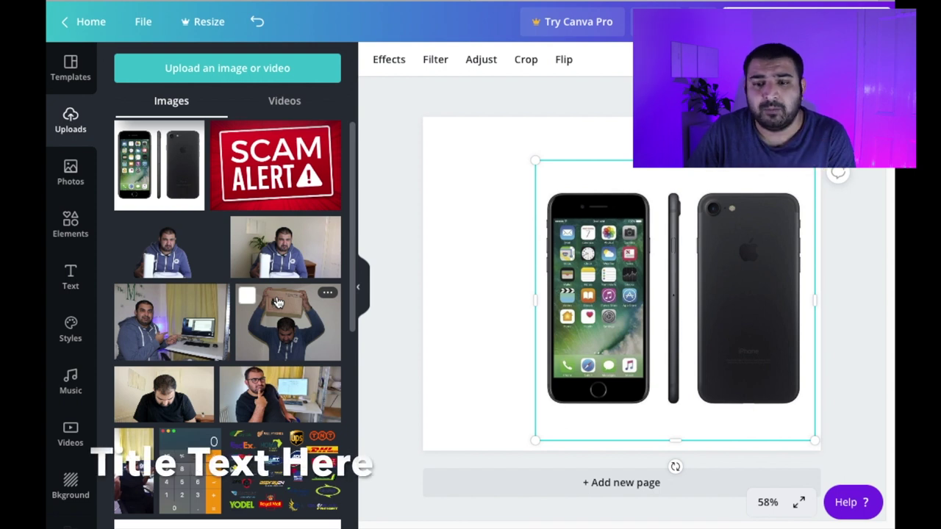
pyautogui.scroll(-3, 277, 302)
pyautogui.scroll(-2, 278, 303)
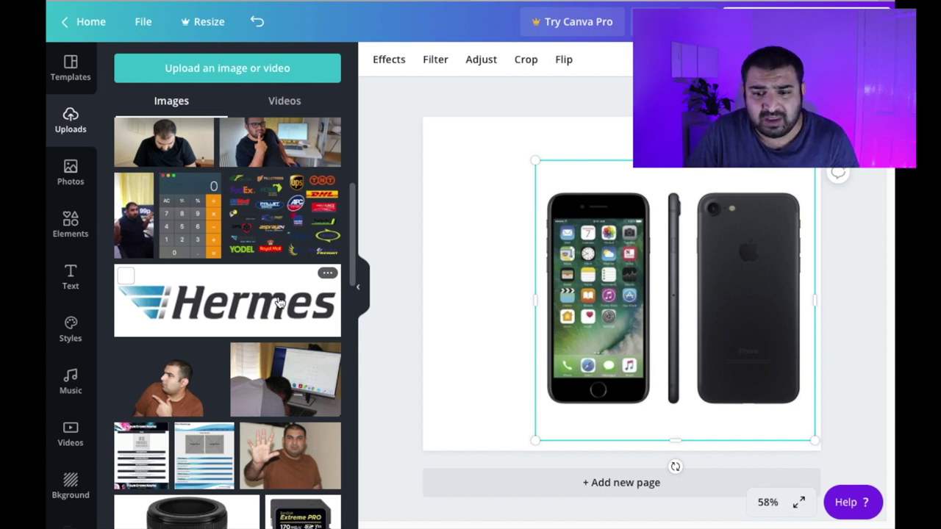
pyautogui.scroll(-3, 279, 301)
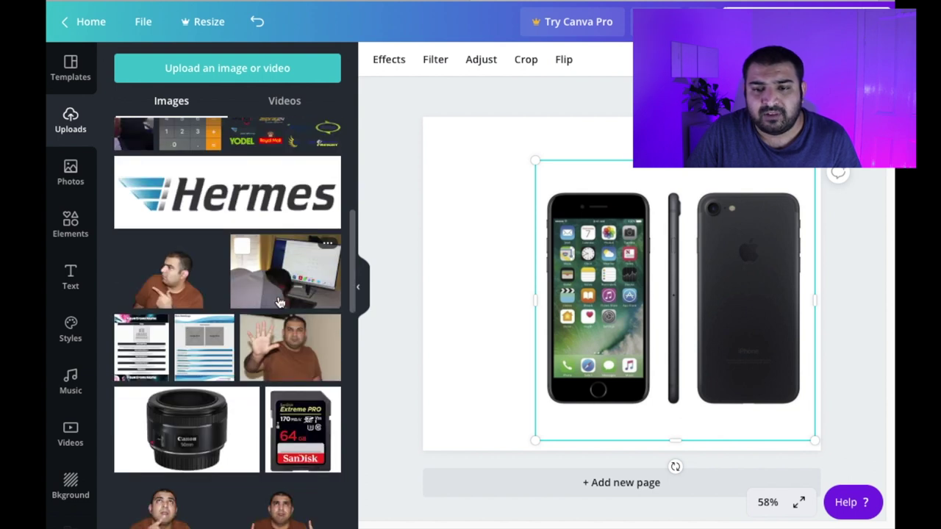
pyautogui.scroll(-3, 279, 302)
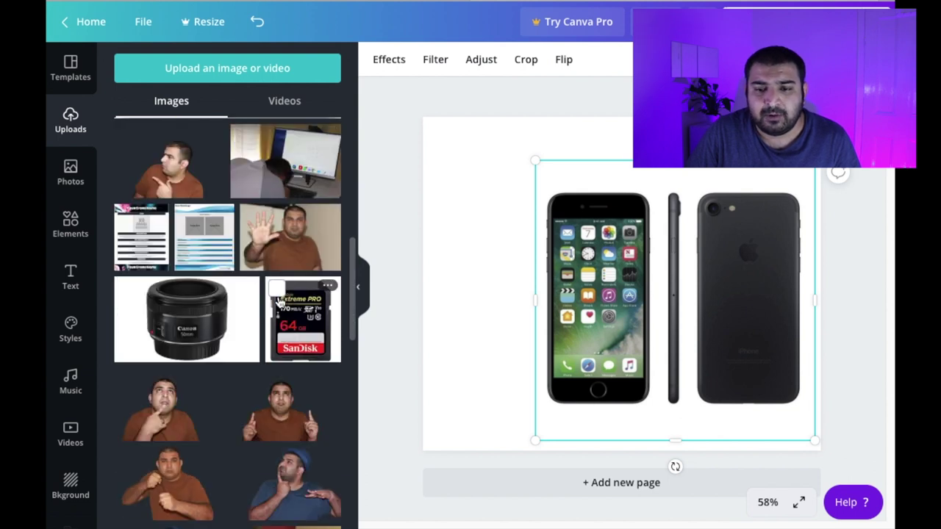
pyautogui.scroll(-5, 279, 301)
pyautogui.scroll(-5, 279, 301)
pyautogui.scroll(-5, 279, 302)
pyautogui.scroll(-5, 279, 302)
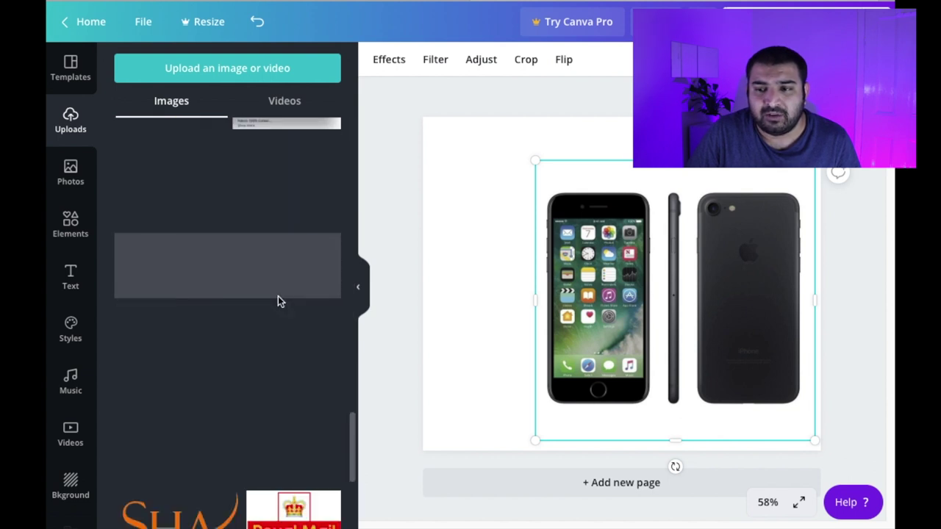
pyautogui.scroll(-3, 277, 297)
pyautogui.moveTo(294, 293)
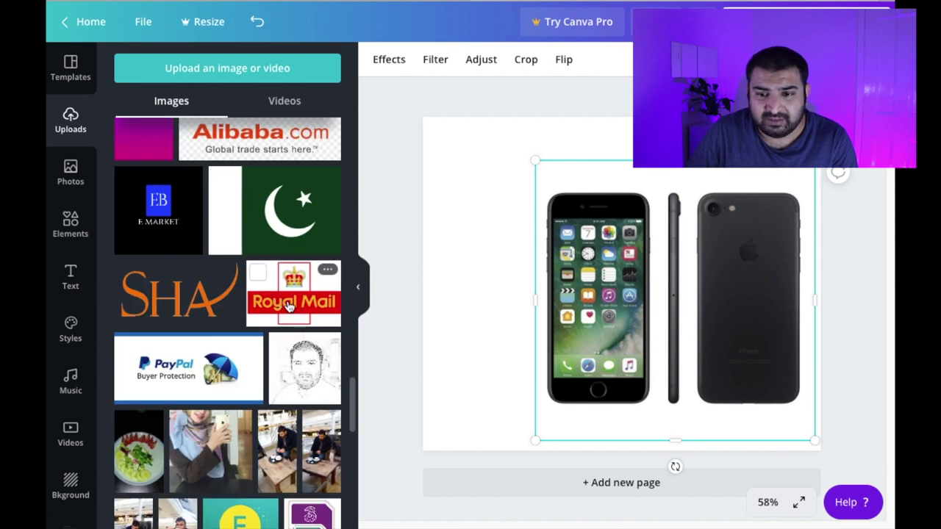
pyautogui.click(289, 307)
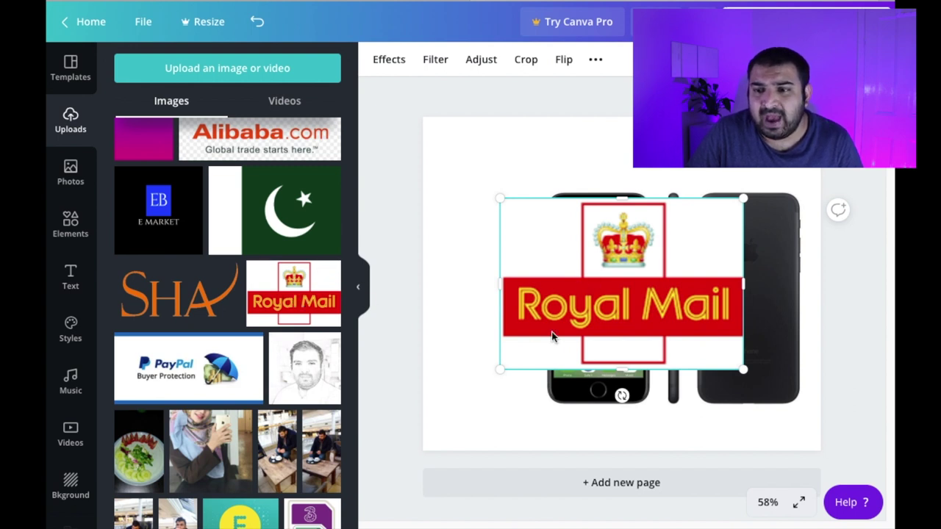
# Shrink the Royal Mail logo and move it to the page's top-left corner.
pyautogui.moveTo(614, 334); pyautogui.dragTo(526, 261)
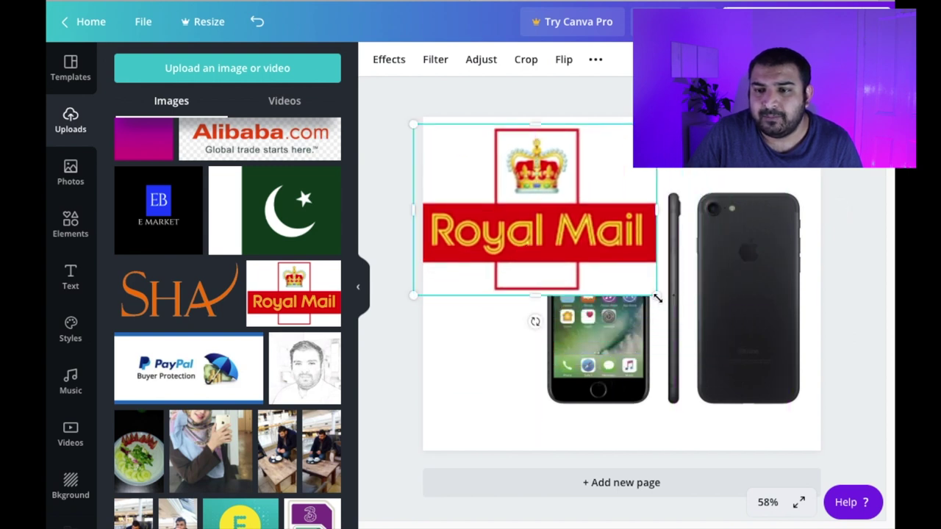
pyautogui.moveTo(657, 298)
pyautogui.mouseDown()
pyautogui.moveTo(629, 269)
pyautogui.moveTo(537, 214)
pyautogui.mouseUp()
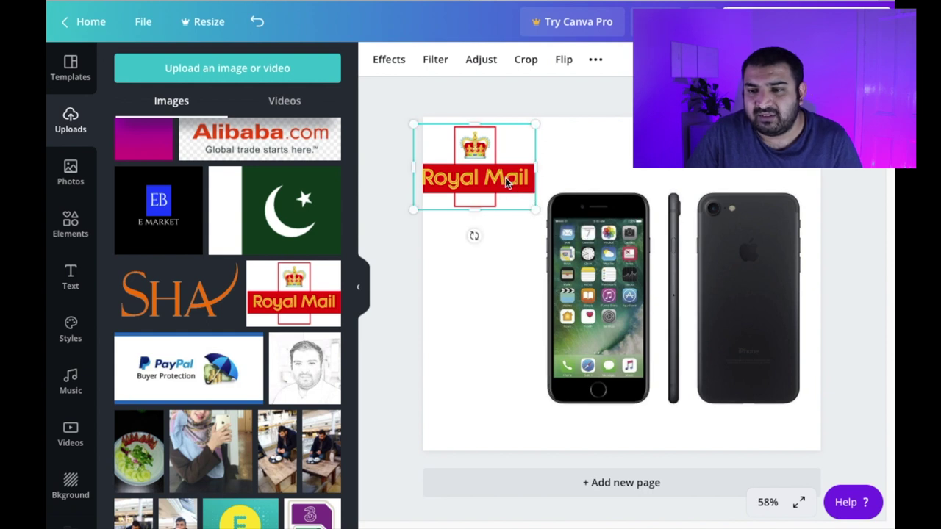
pyautogui.moveTo(505, 182); pyautogui.dragTo(520, 179)
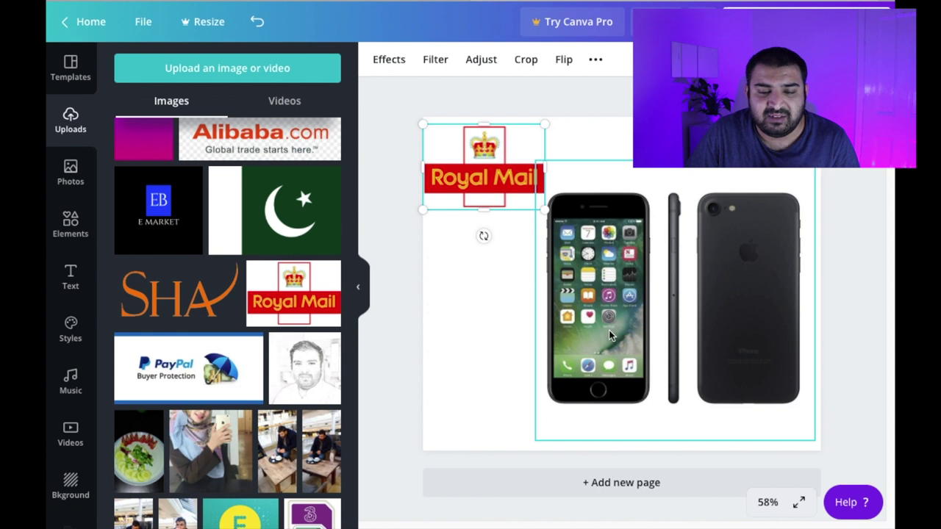
# Try striped, bokeh and crumpled paper backgrounds, then restore a plain white background.
pyautogui.click(72, 485)
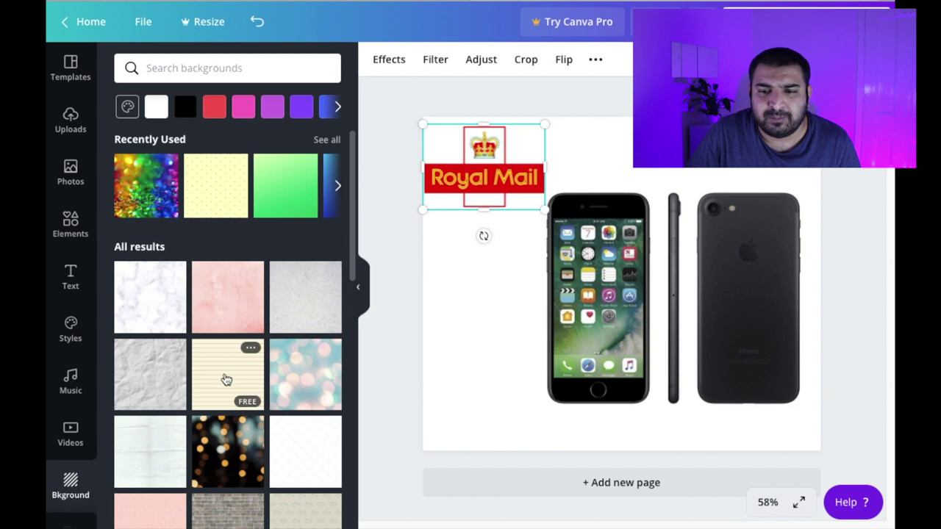
pyautogui.click(226, 379)
pyautogui.click(290, 377)
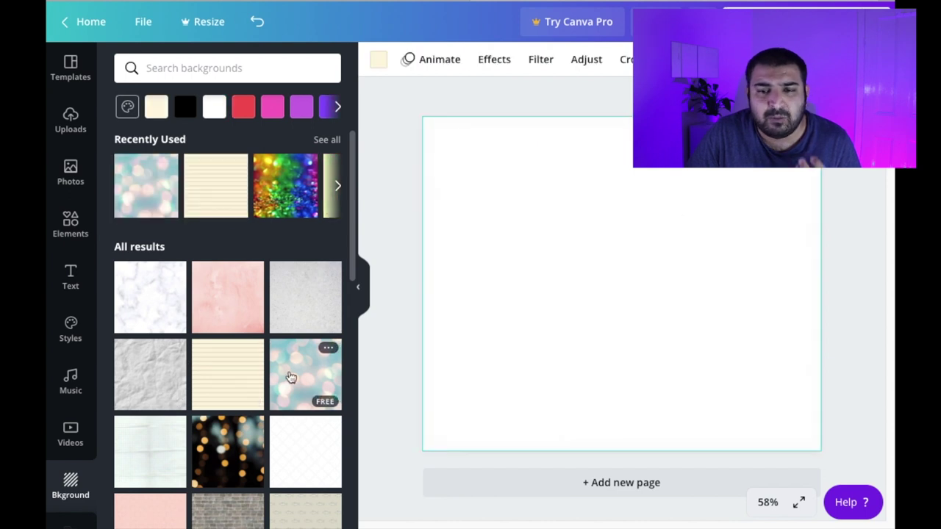
pyautogui.click(231, 433)
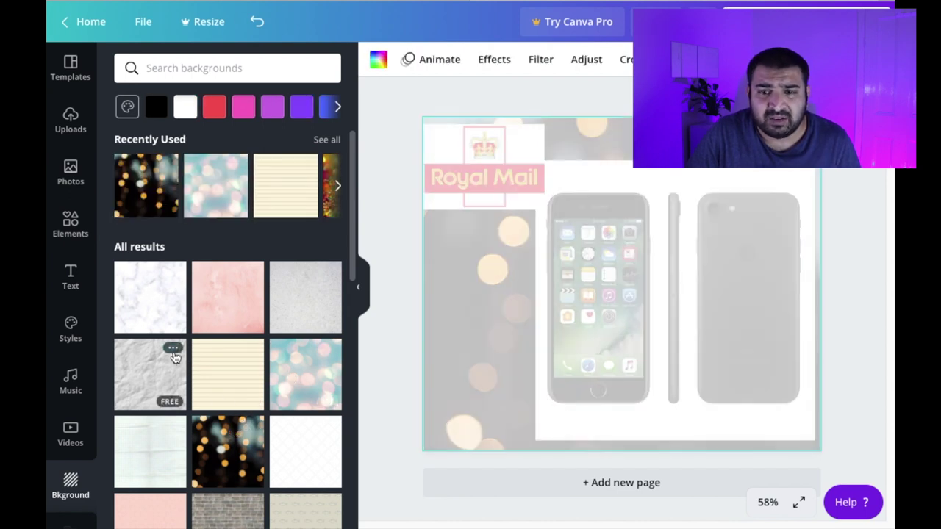
pyautogui.click(172, 360)
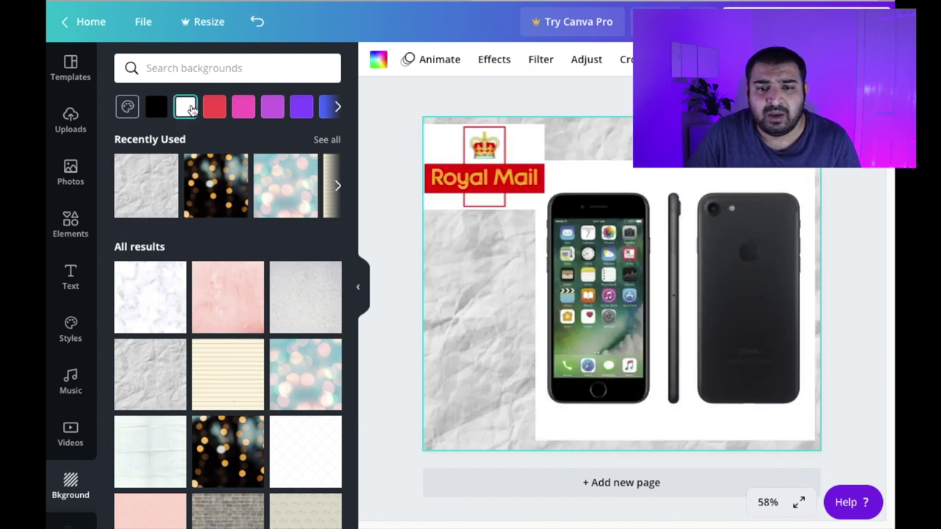
pyautogui.click(190, 108)
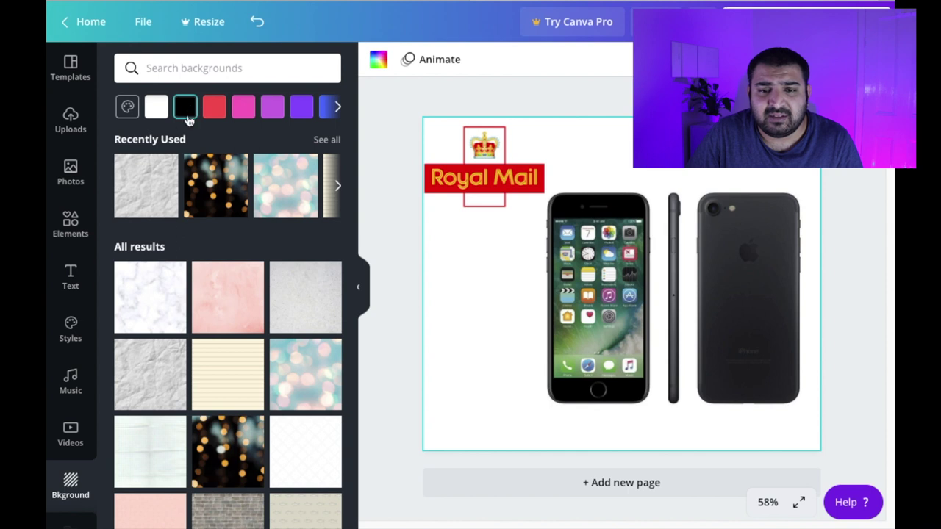
pyautogui.click(70, 278)
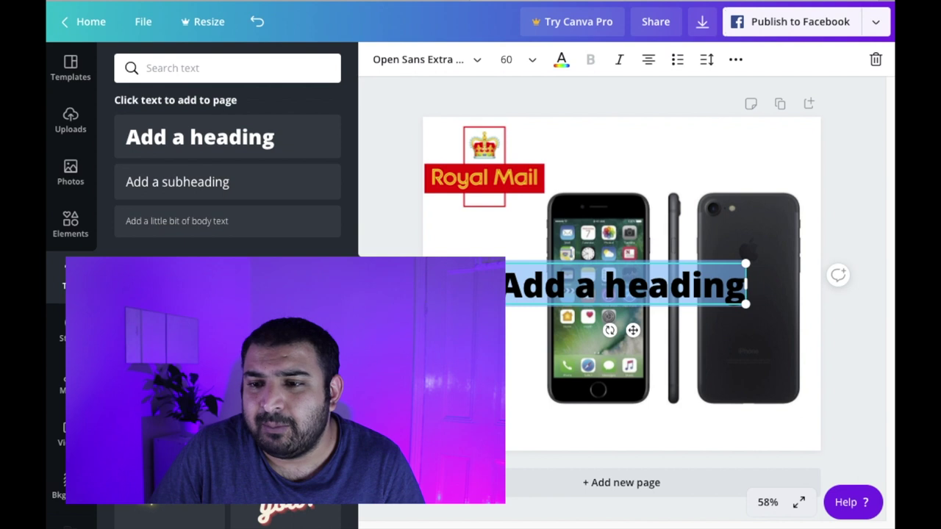
# Place the new heading at the top right and move the phone photo and Royal Mail logo down.
pyautogui.click(526, 312)
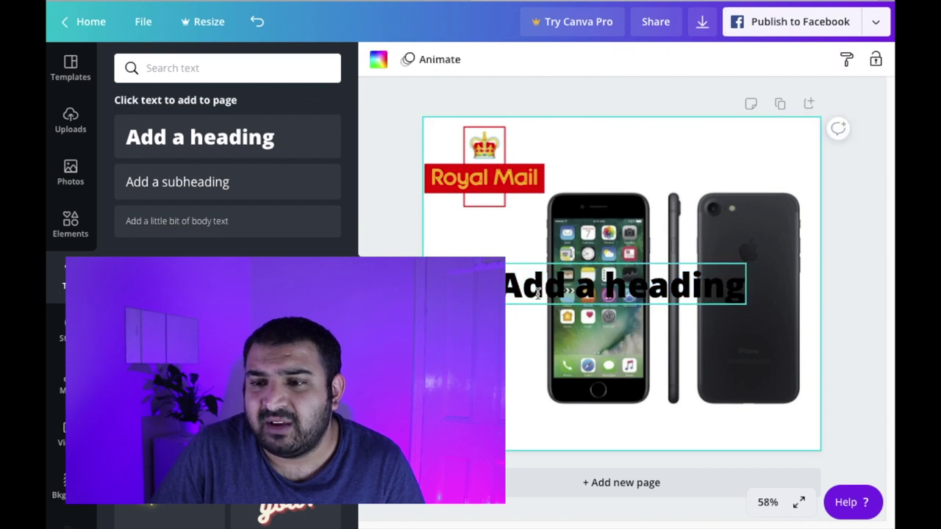
pyautogui.moveTo(537, 293); pyautogui.dragTo(592, 149)
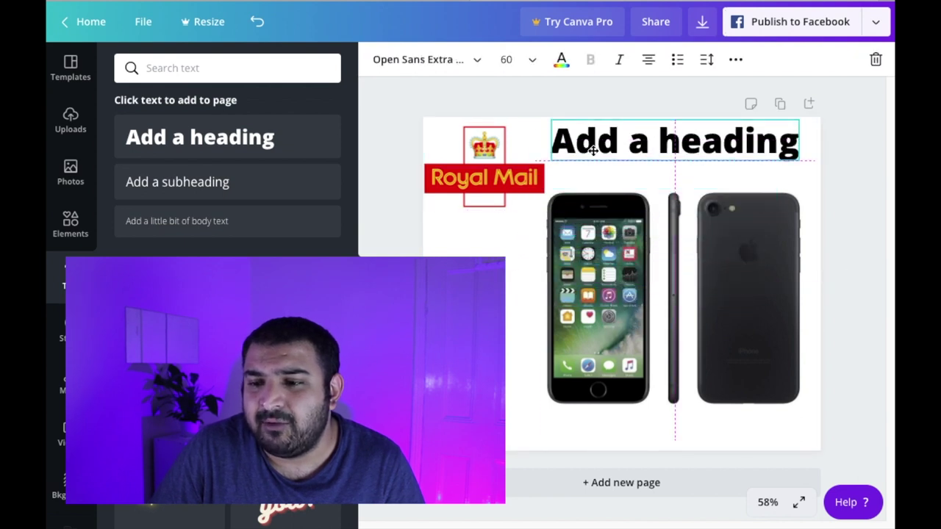
pyautogui.moveTo(594, 151); pyautogui.dragTo(597, 154)
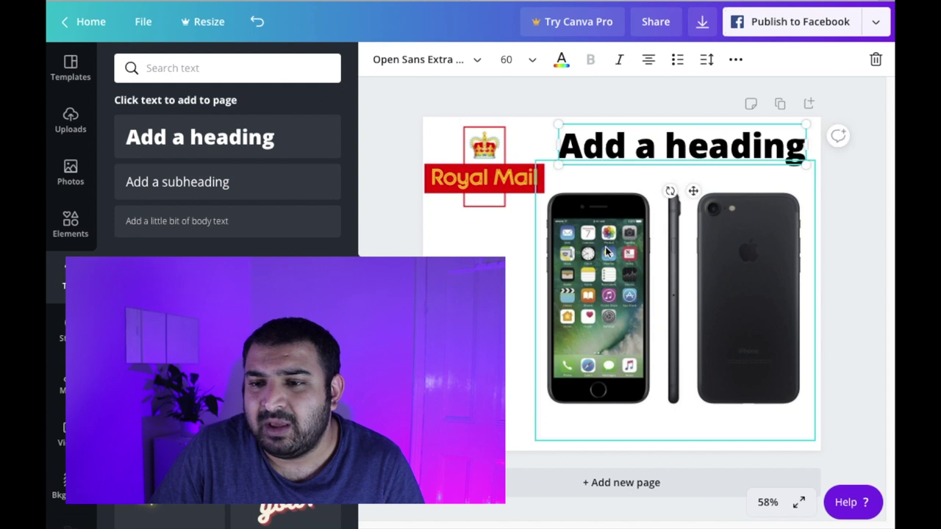
pyautogui.click(607, 252)
pyautogui.moveTo(607, 252); pyautogui.dragTo(606, 277)
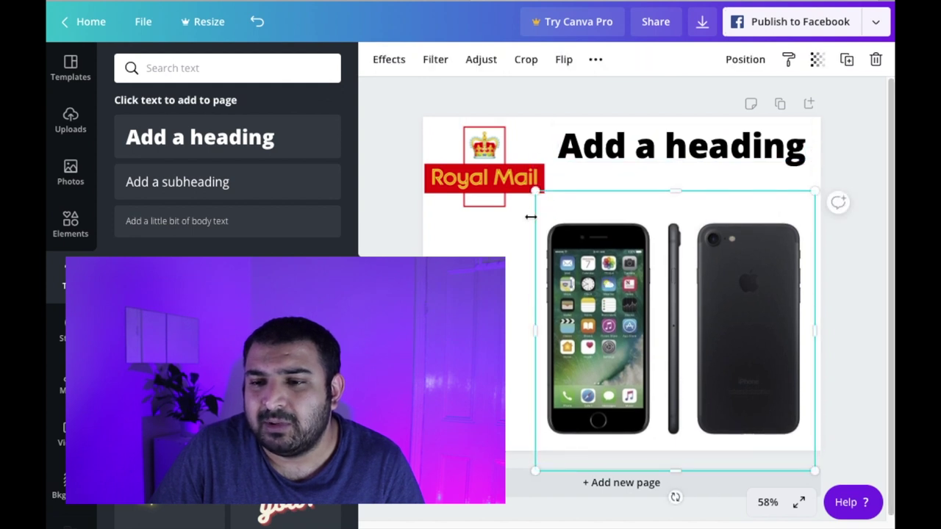
pyautogui.moveTo(511, 181); pyautogui.dragTo(515, 211)
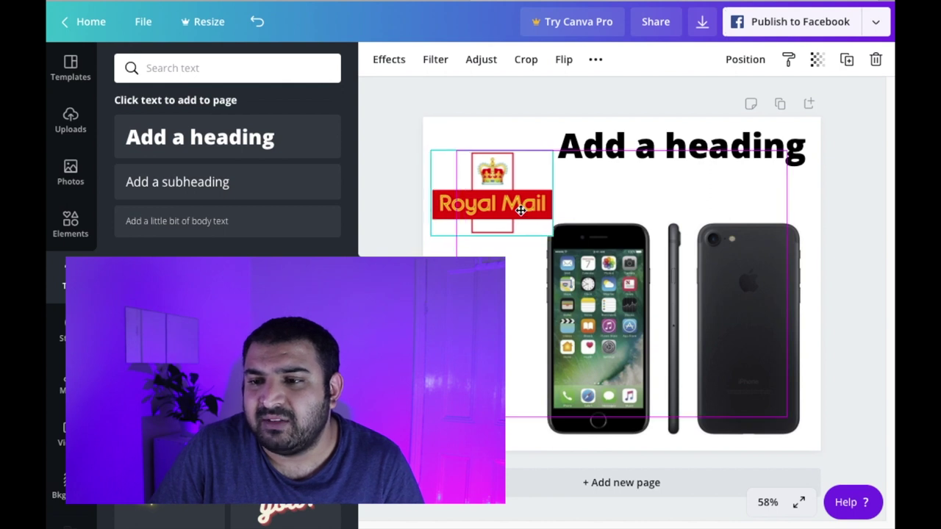
# Replace the heading text with 'Next day delivery'.
pyautogui.moveTo(515, 211); pyautogui.dragTo(517, 210)
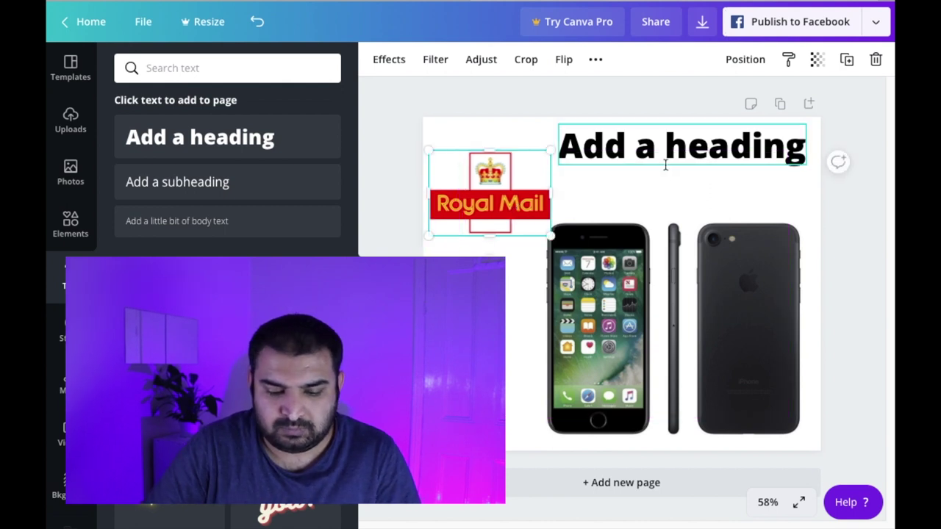
pyautogui.click(669, 155)
pyautogui.click(668, 155)
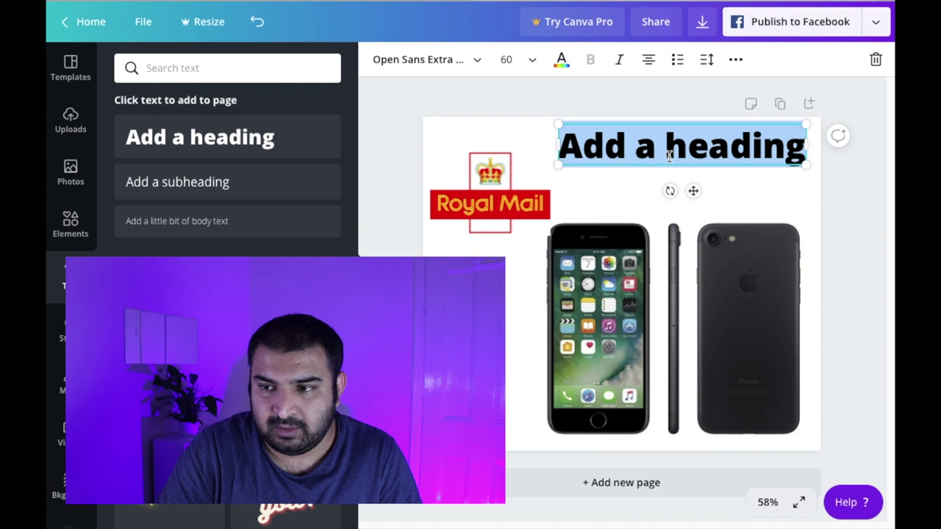
pyautogui.write('n')
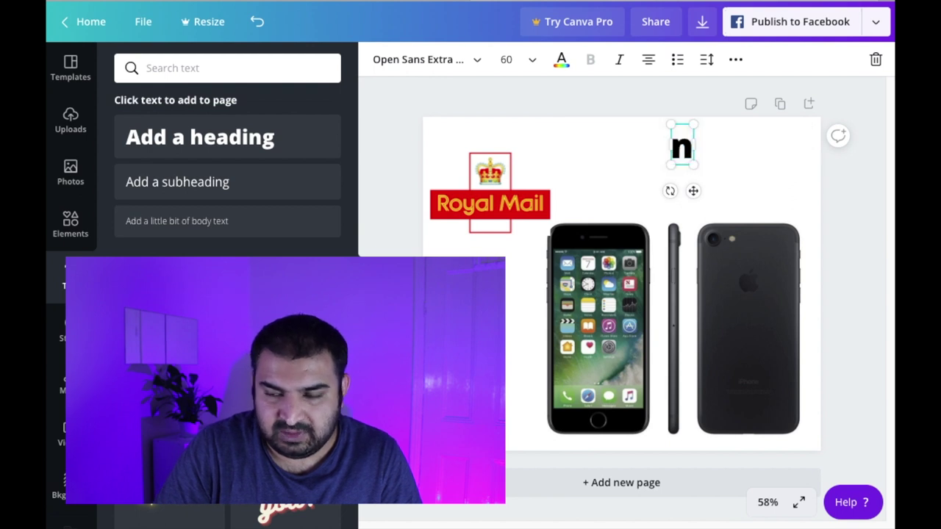
pyautogui.write('EXT')
pyautogui.press('BackSpace')
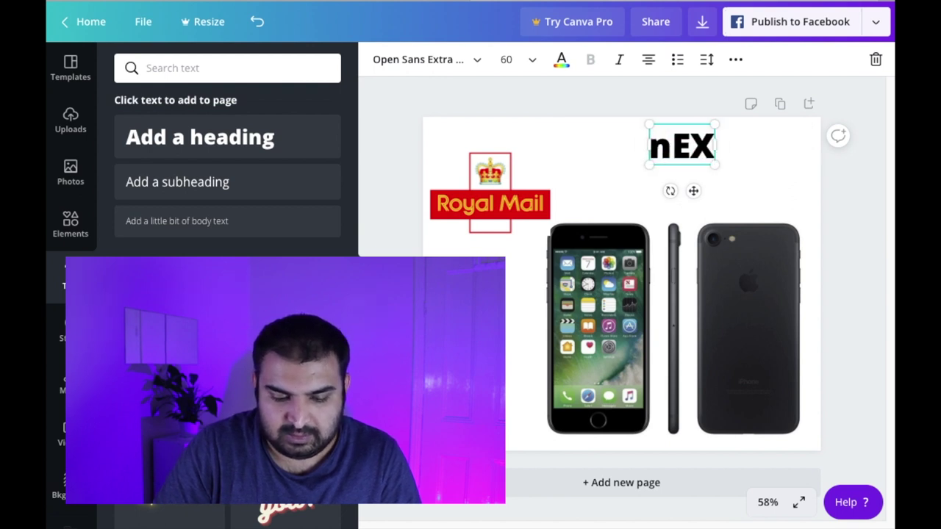
pyautogui.press('BackSpace')
pyautogui.press('BackSpace')
pyautogui.press('BackSpace')
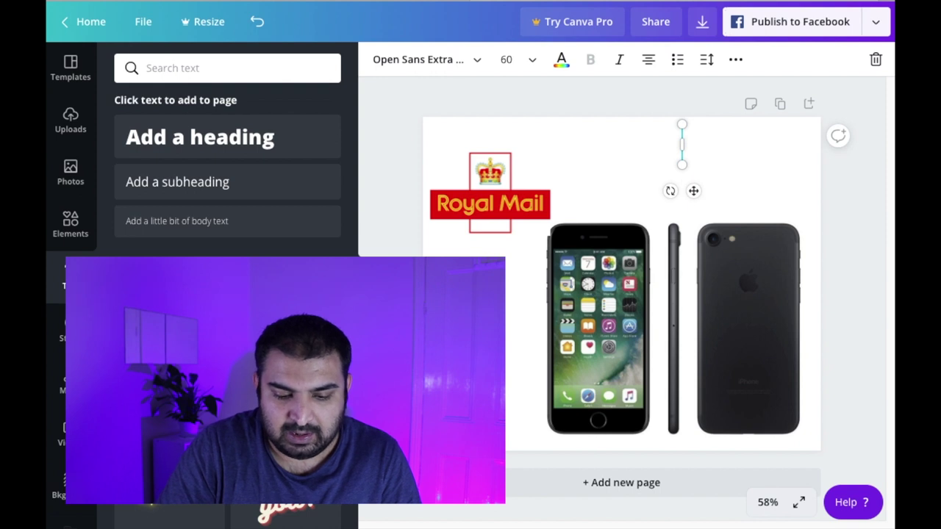
pyautogui.write('Next')
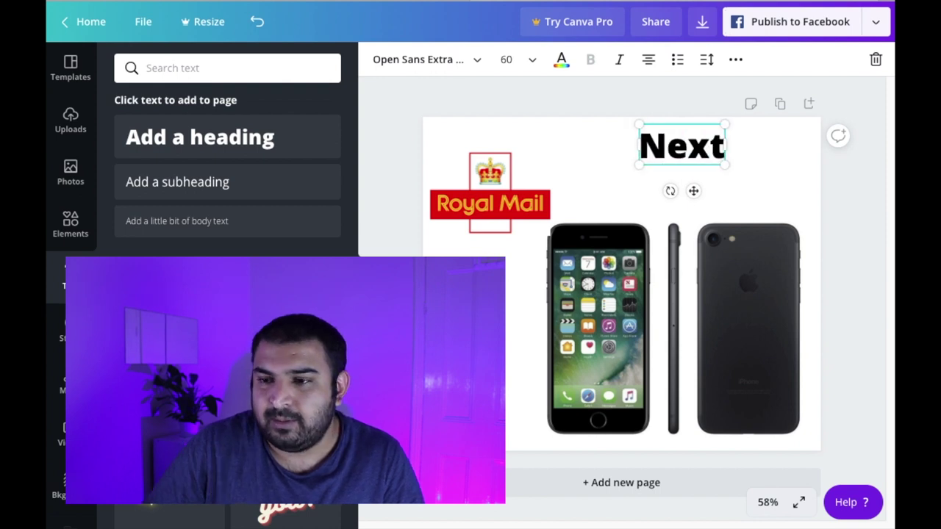
pyautogui.write(' day deliv')
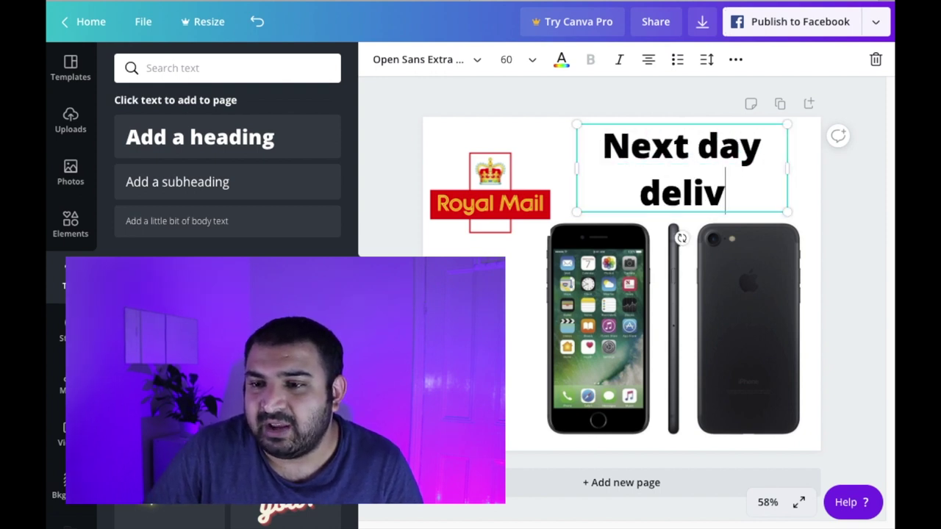
pyautogui.write('ery')
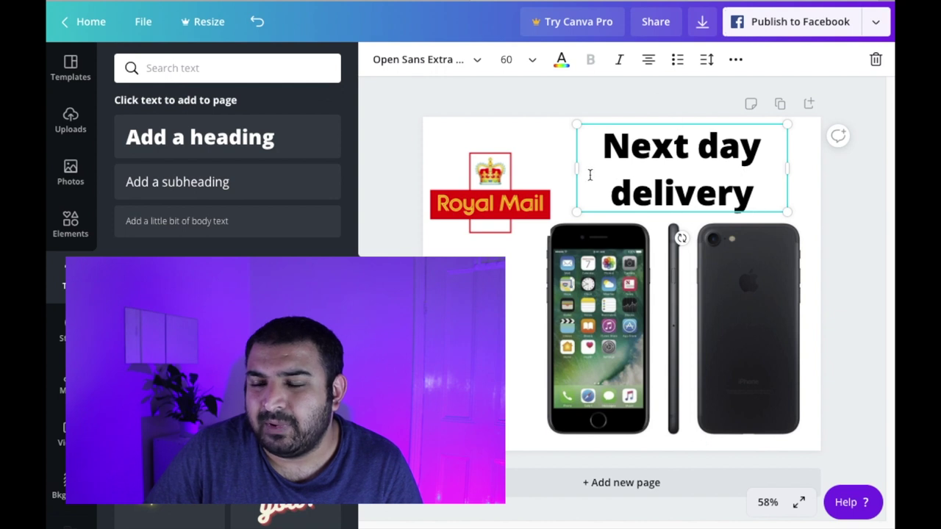
# Widen the heading box to fit one line and shift it right along the top.
pyautogui.moveTo(574, 167); pyautogui.dragTo(448, 151)
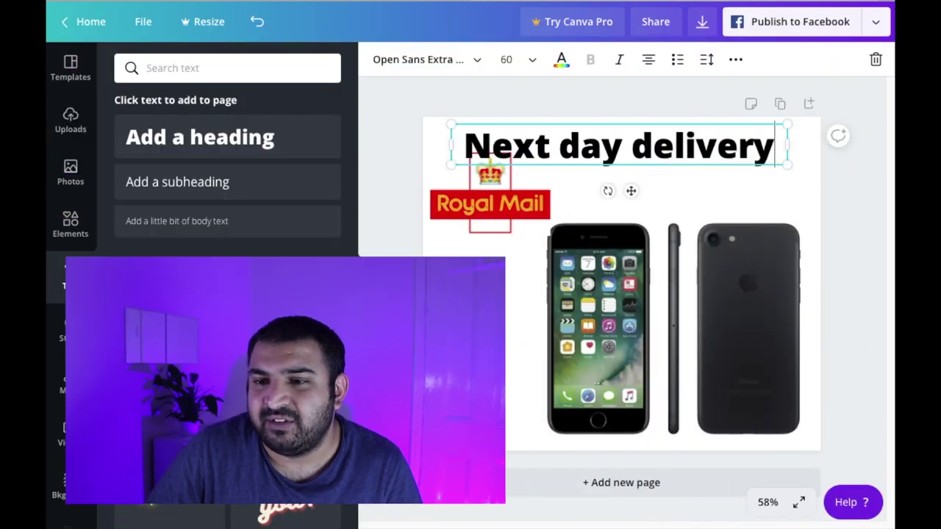
pyautogui.moveTo(543, 147)
pyautogui.mouseDown()
pyautogui.moveTo(594, 150)
pyautogui.moveTo(585, 147)
pyautogui.mouseUp()
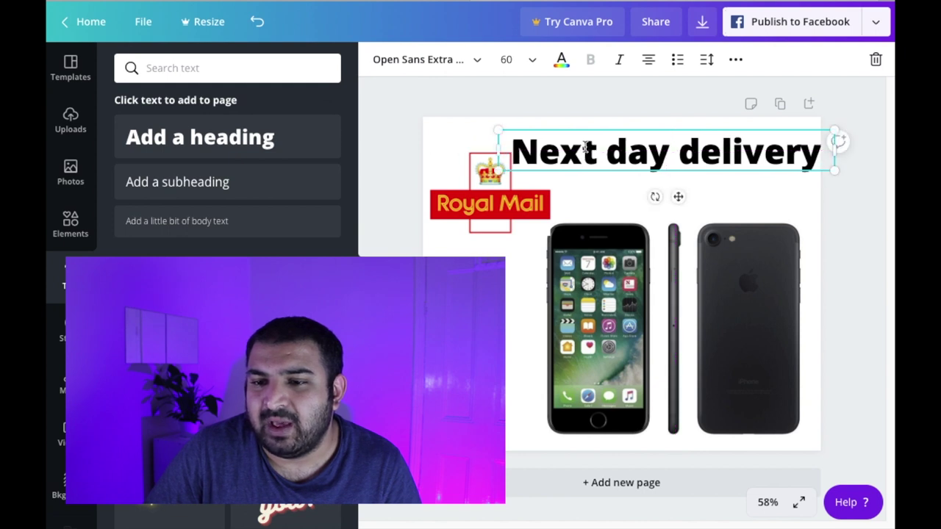
pyautogui.click(531, 66)
# Set the heading font size to 48 and move it right and down.
pyautogui.scroll(-2, 542, 319)
pyautogui.scroll(-3, 542, 319)
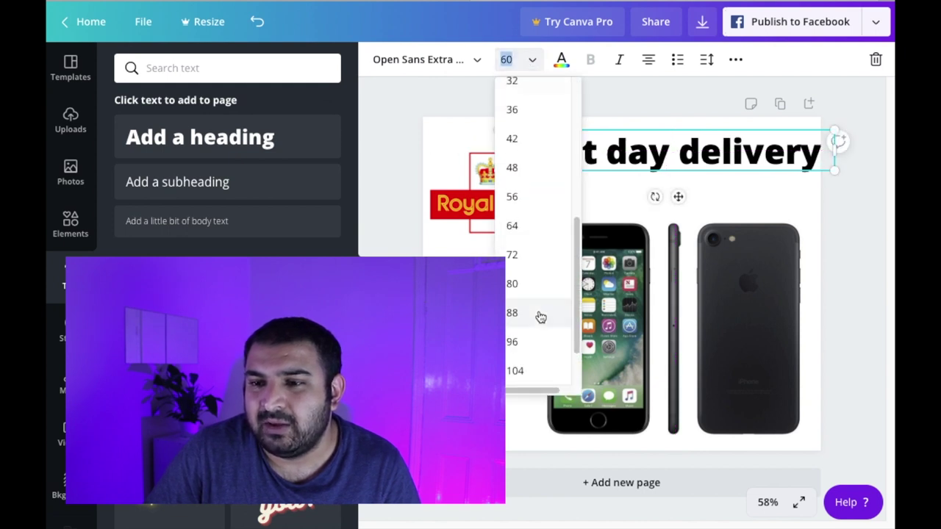
pyautogui.click(523, 180)
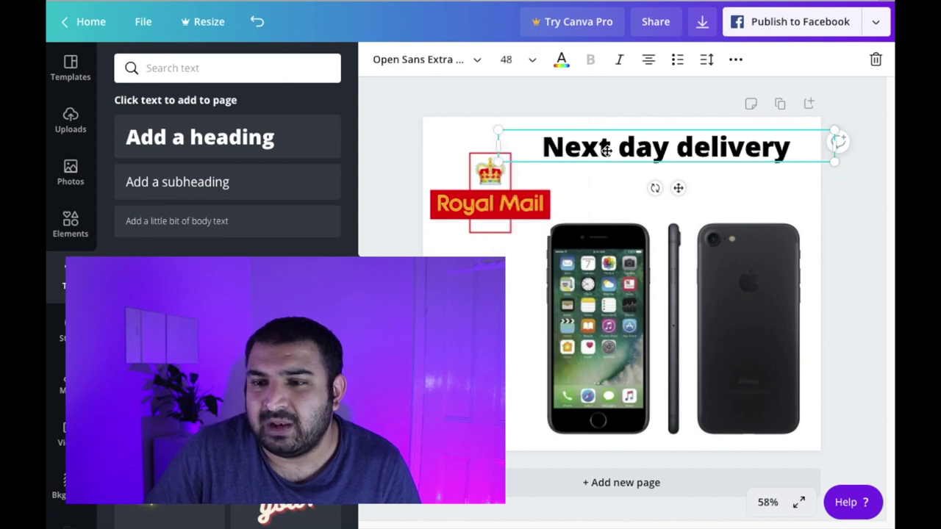
pyautogui.moveTo(602, 151); pyautogui.dragTo(623, 171)
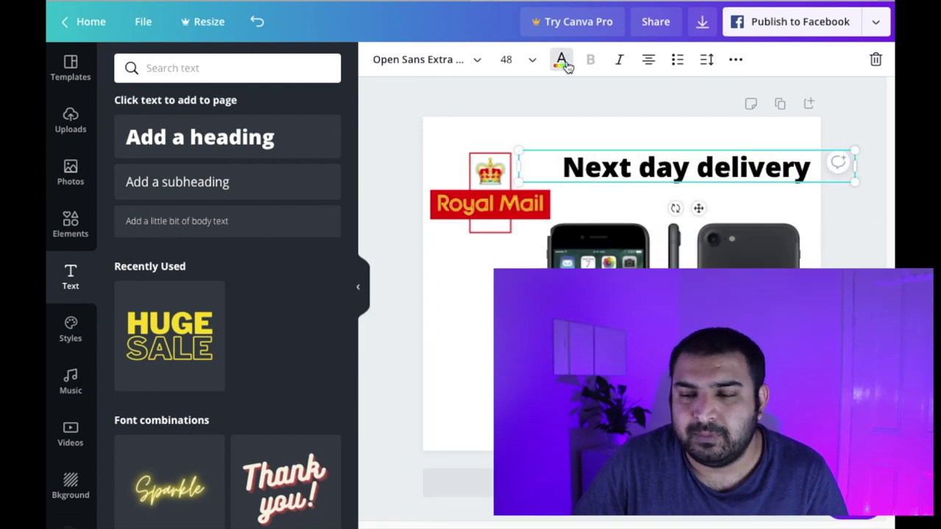
# Colour the 'Next day delivery' heading red to match the Royal Mail logo.
pyautogui.click(562, 62)
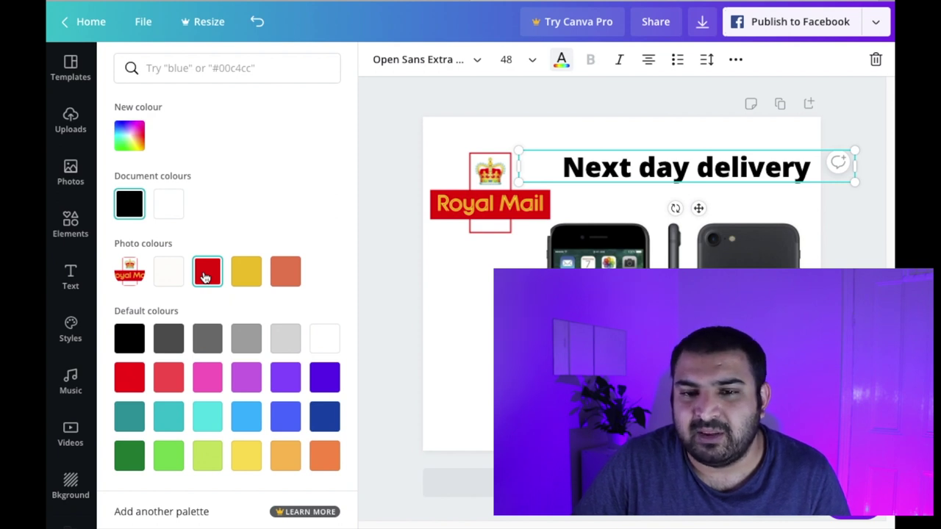
pyautogui.click(206, 277)
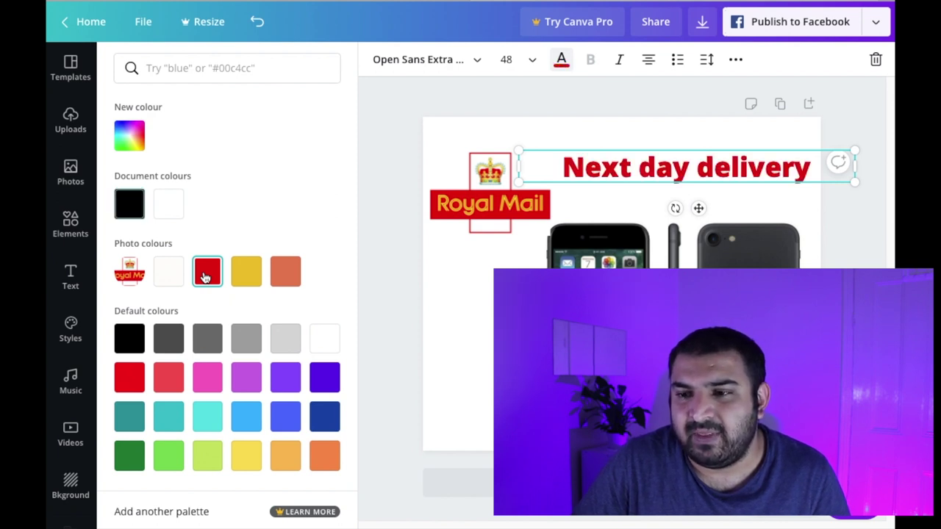
pyautogui.click(382, 273)
pyautogui.click(526, 236)
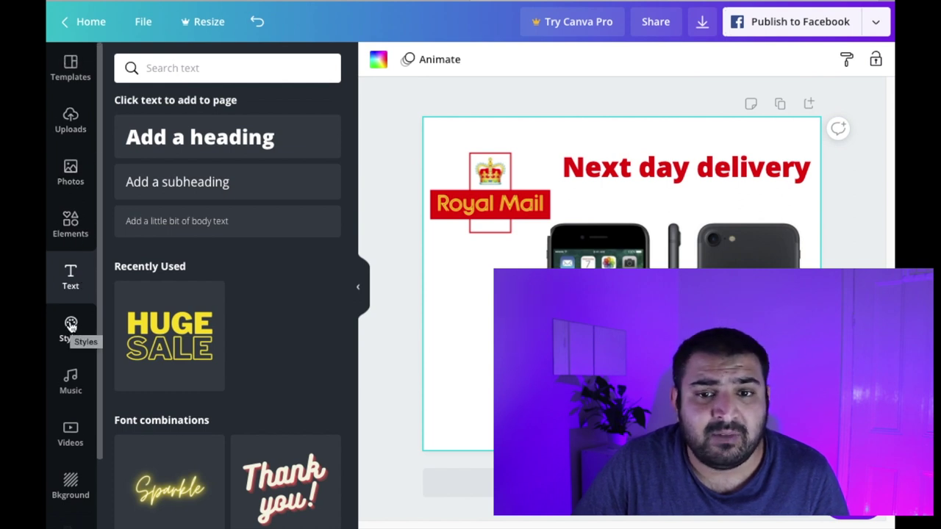
pyautogui.scroll(-1, 70, 327)
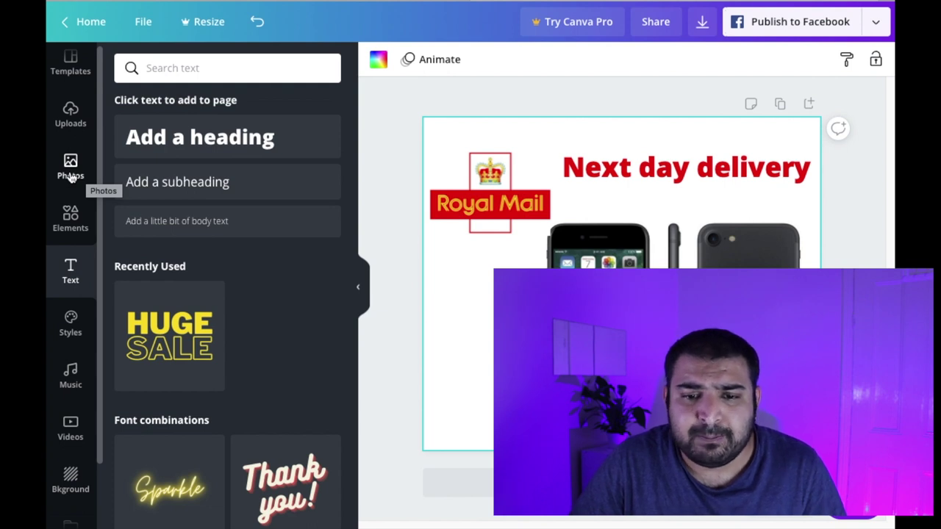
# Open the Elements panel showing recently used logos, shapes and lines.
pyautogui.scroll(-1, 71, 310)
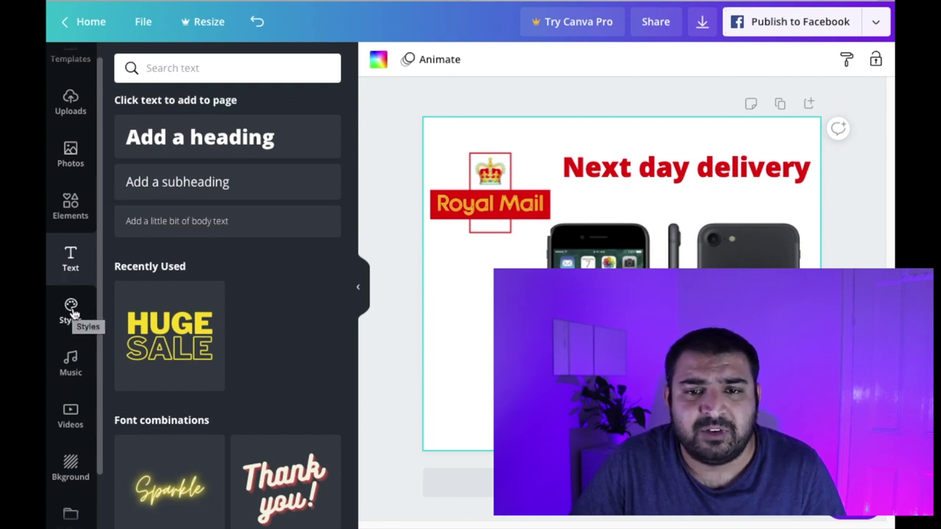
pyautogui.scroll(-1, 71, 312)
pyautogui.scroll(-2, 74, 315)
pyautogui.scroll(3, 73, 314)
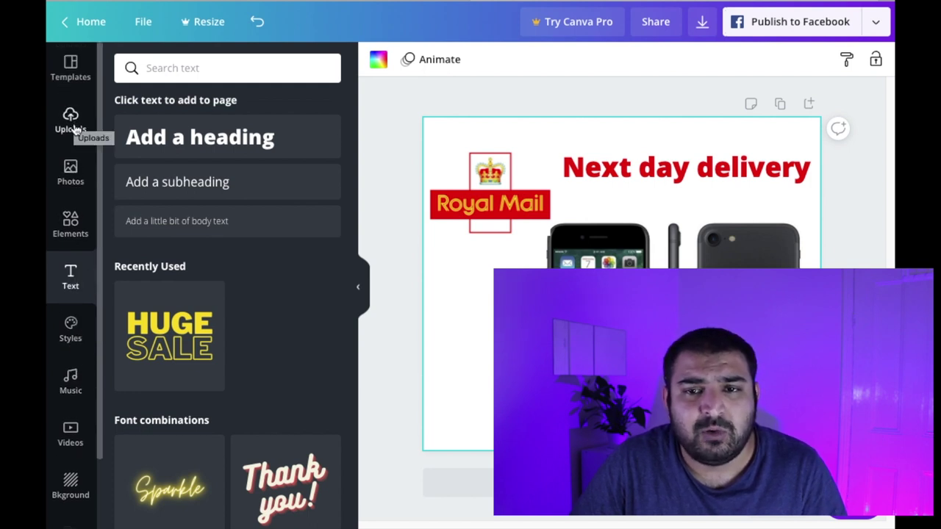
pyautogui.click(71, 225)
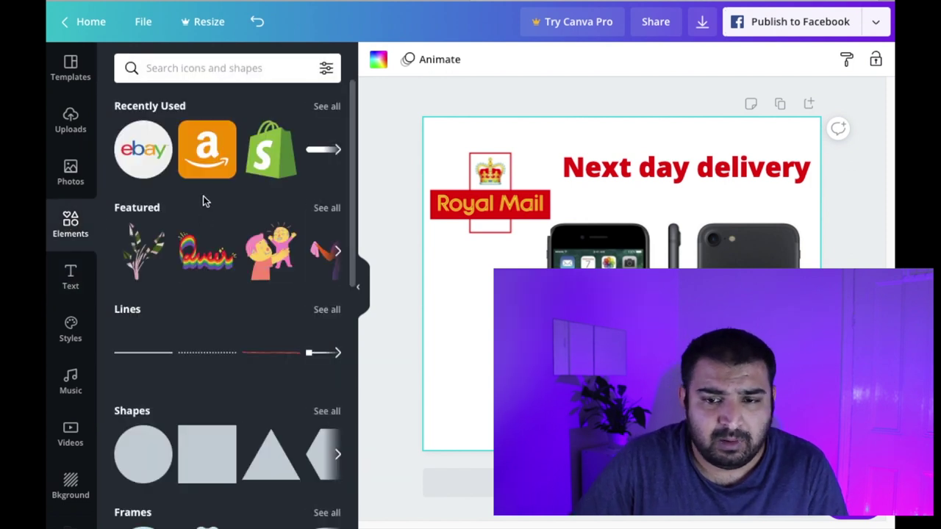
# Search the elements for 'ebay', filtered to free results only.
pyautogui.click(189, 74)
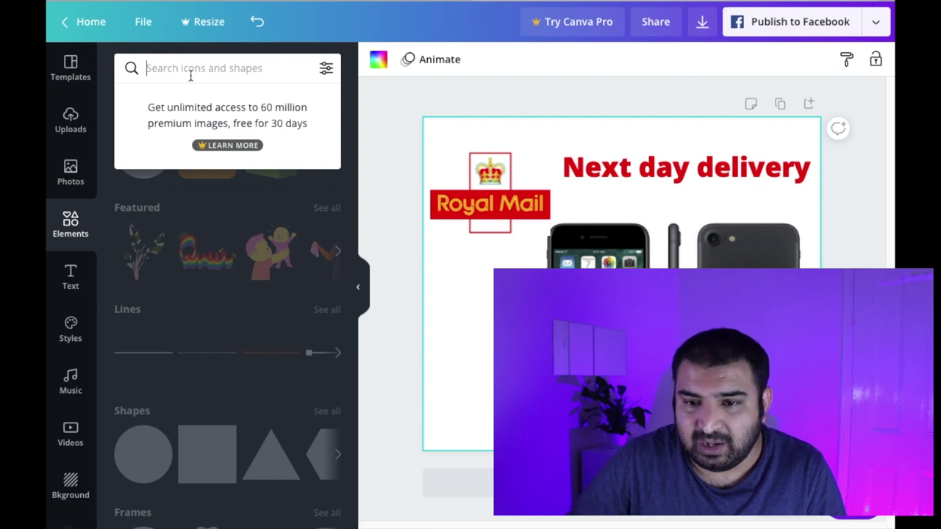
pyautogui.write('ebay')
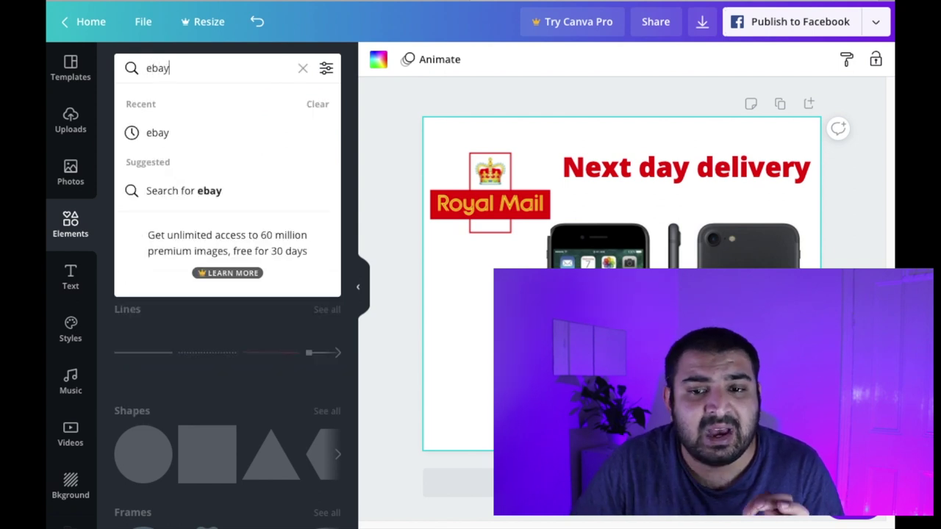
pyautogui.press('Return')
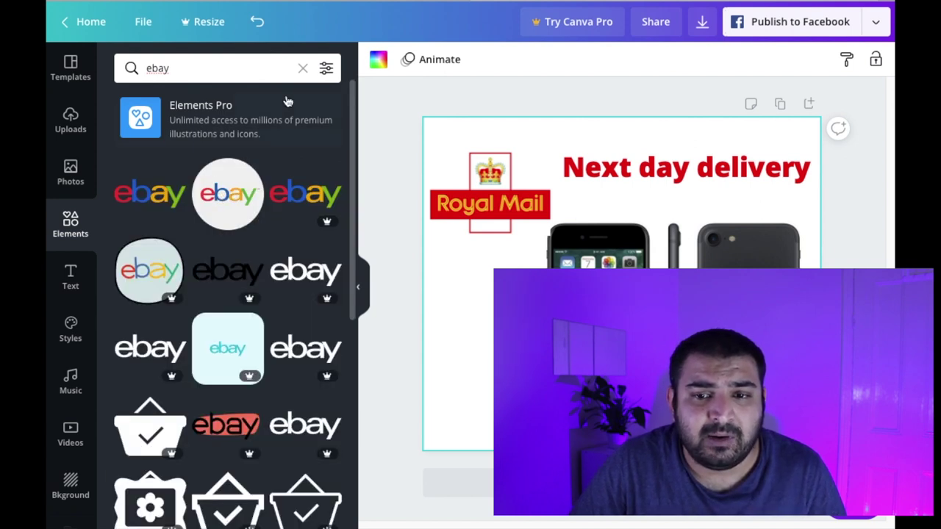
pyautogui.click(327, 71)
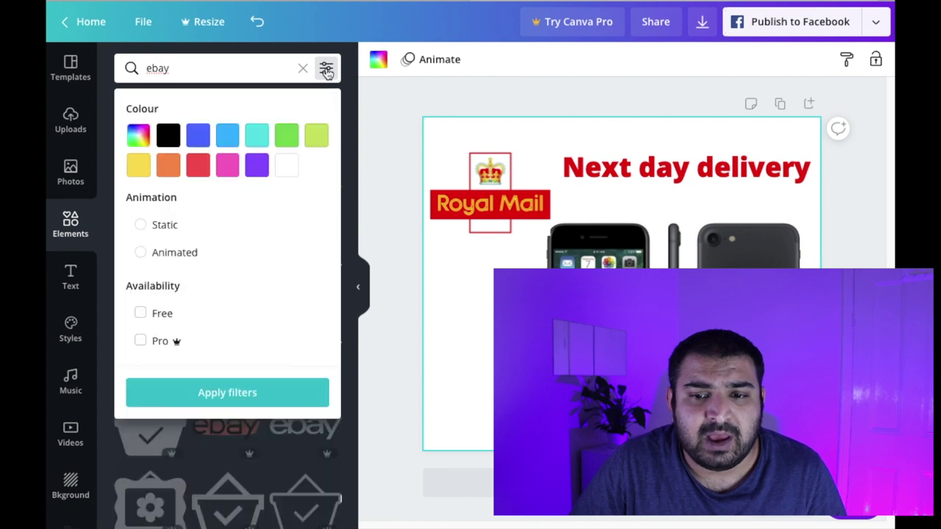
pyautogui.click(140, 314)
pyautogui.click(225, 392)
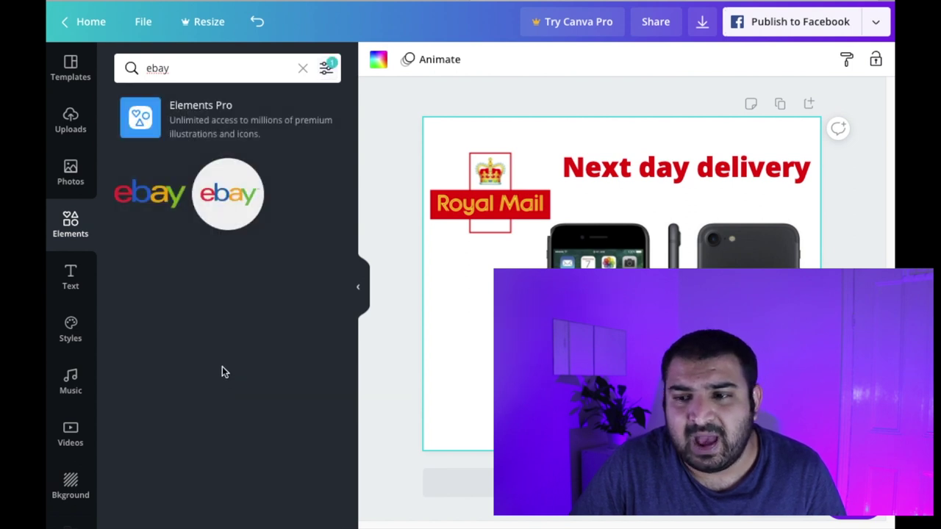
# Try the round eBay logo on the page, then delete it.
pyautogui.click(227, 214)
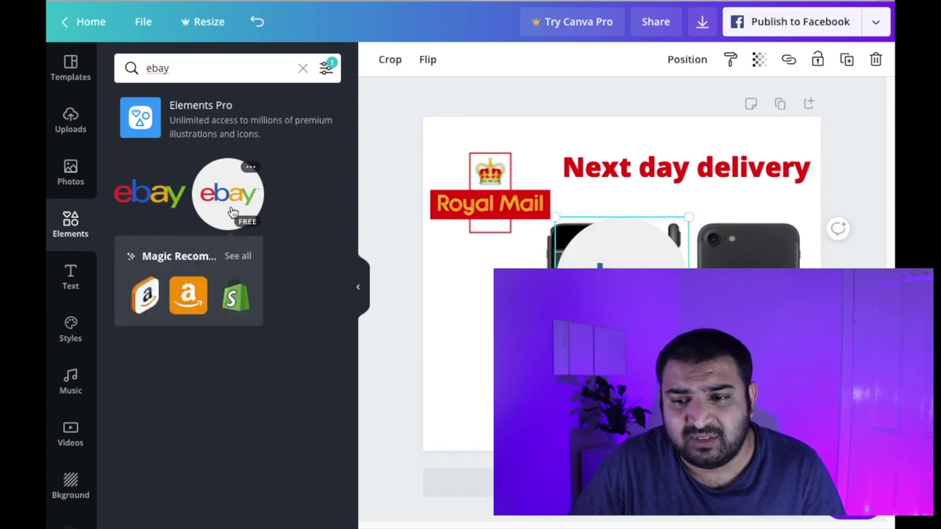
pyautogui.moveTo(624, 260)
pyautogui.mouseDown()
pyautogui.moveTo(526, 294)
pyautogui.moveTo(484, 295)
pyautogui.mouseUp()
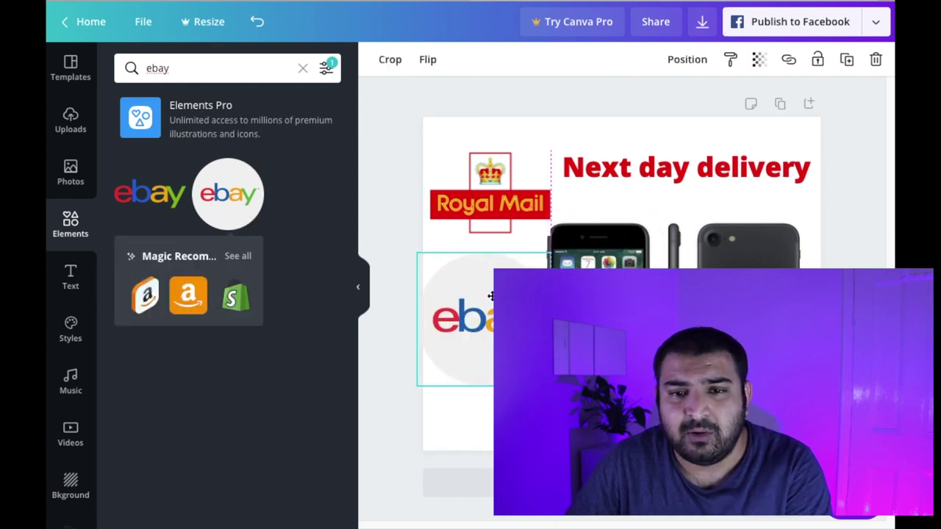
pyautogui.moveTo(491, 293); pyautogui.dragTo(491, 294)
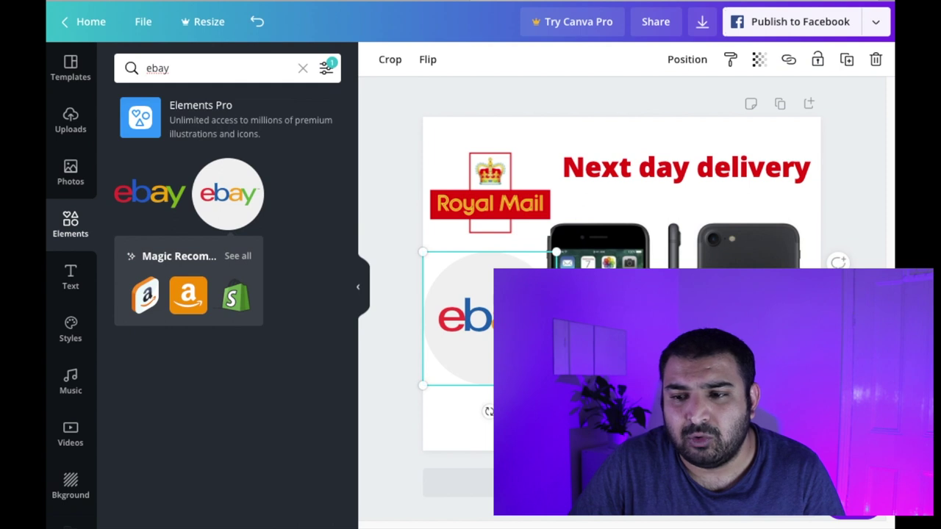
pyautogui.press('Delete')
# Place the plain eBay logo, shrunk, at the left edge below Royal Mail.
pyautogui.click(158, 195)
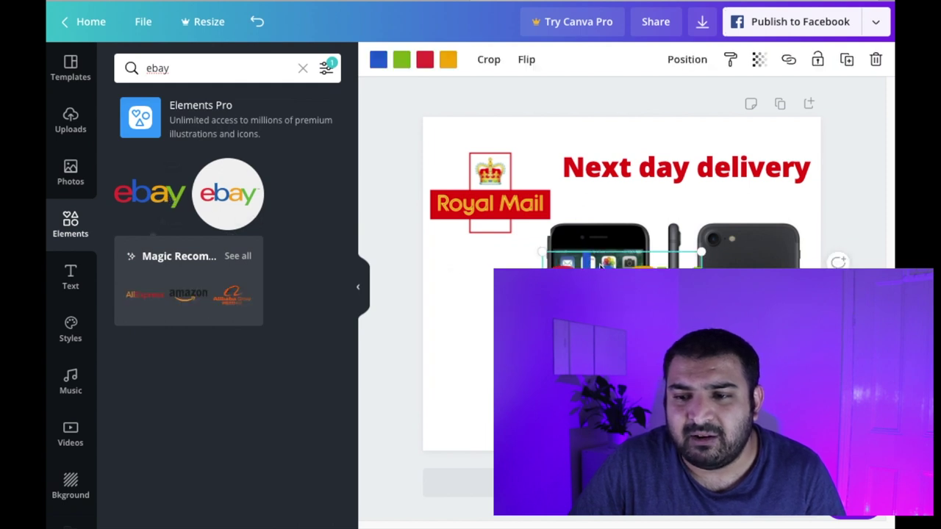
pyautogui.moveTo(602, 272); pyautogui.dragTo(490, 291)
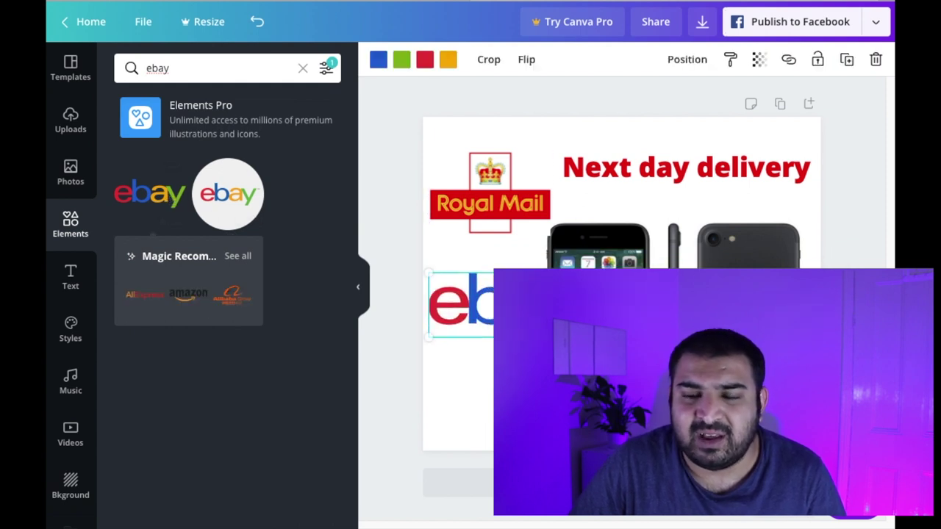
pyautogui.moveTo(590, 337); pyautogui.dragTo(534, 314)
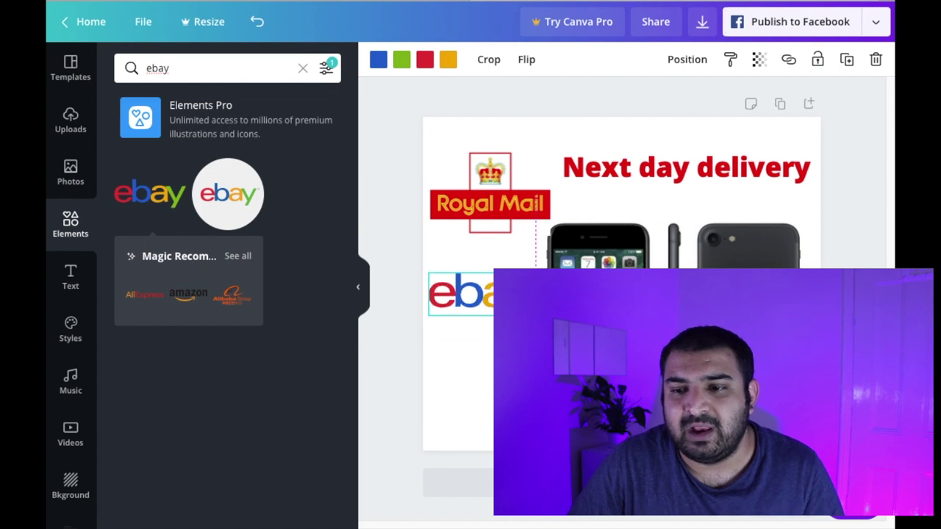
pyautogui.moveTo(460, 294); pyautogui.dragTo(466, 305)
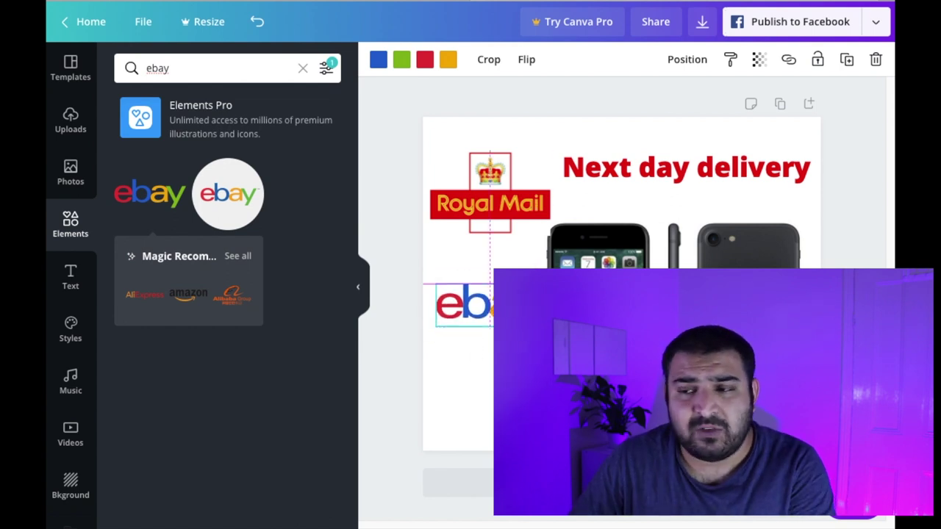
pyautogui.press('Escape')
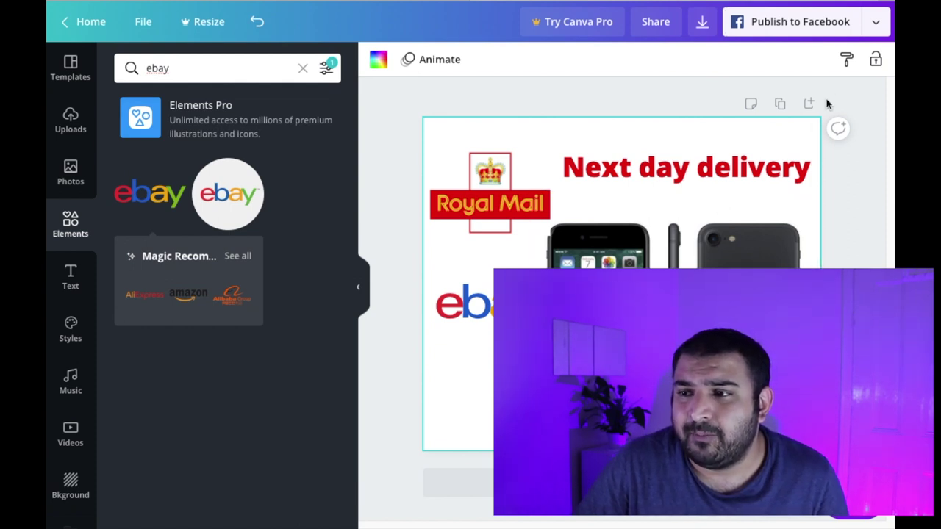
# Download the finished design as a PNG via the Publish menu.
pyautogui.click(875, 23)
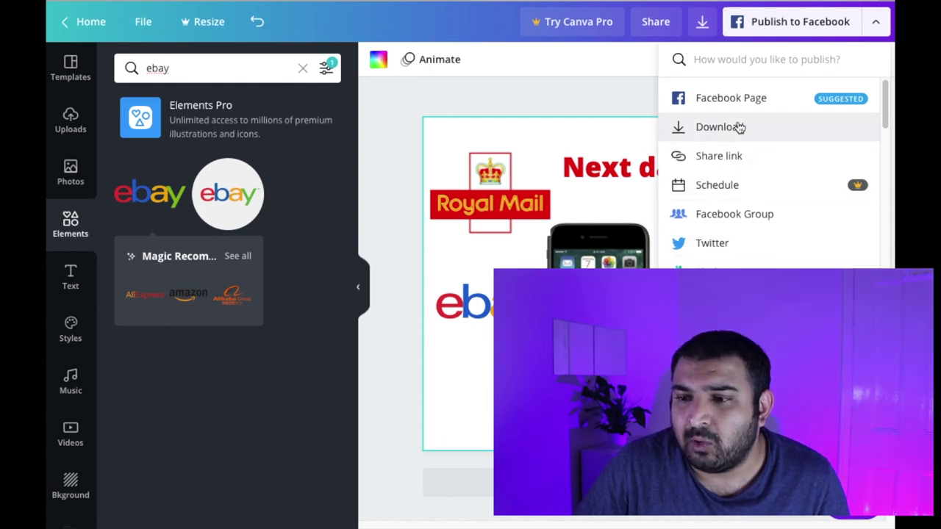
pyautogui.click(739, 128)
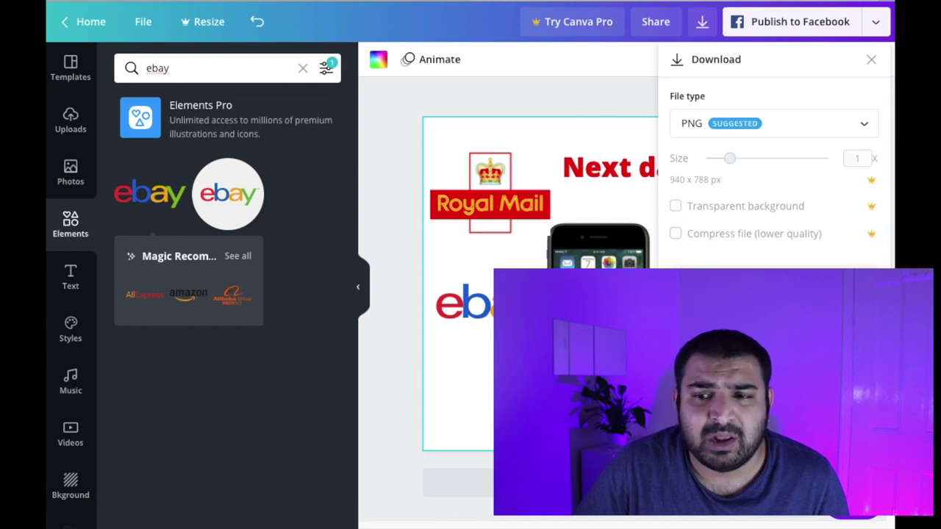
pyautogui.click(773, 283)
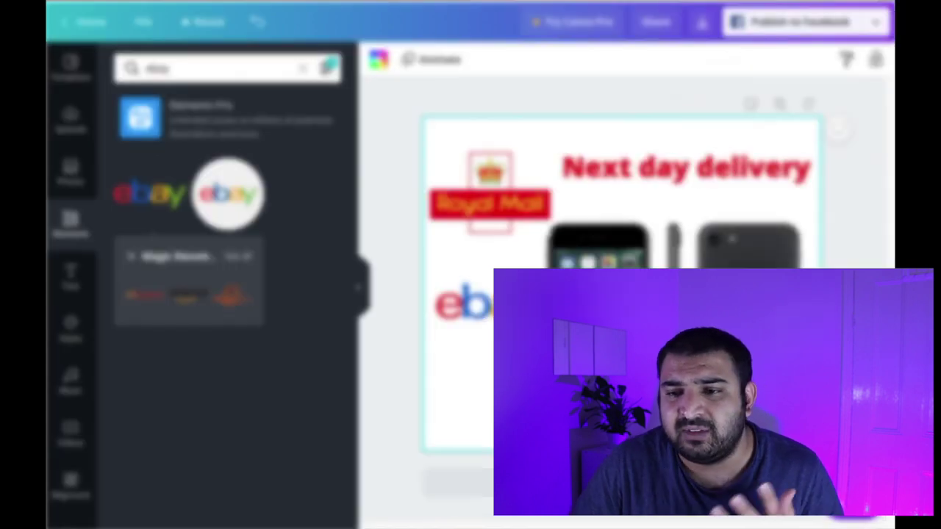